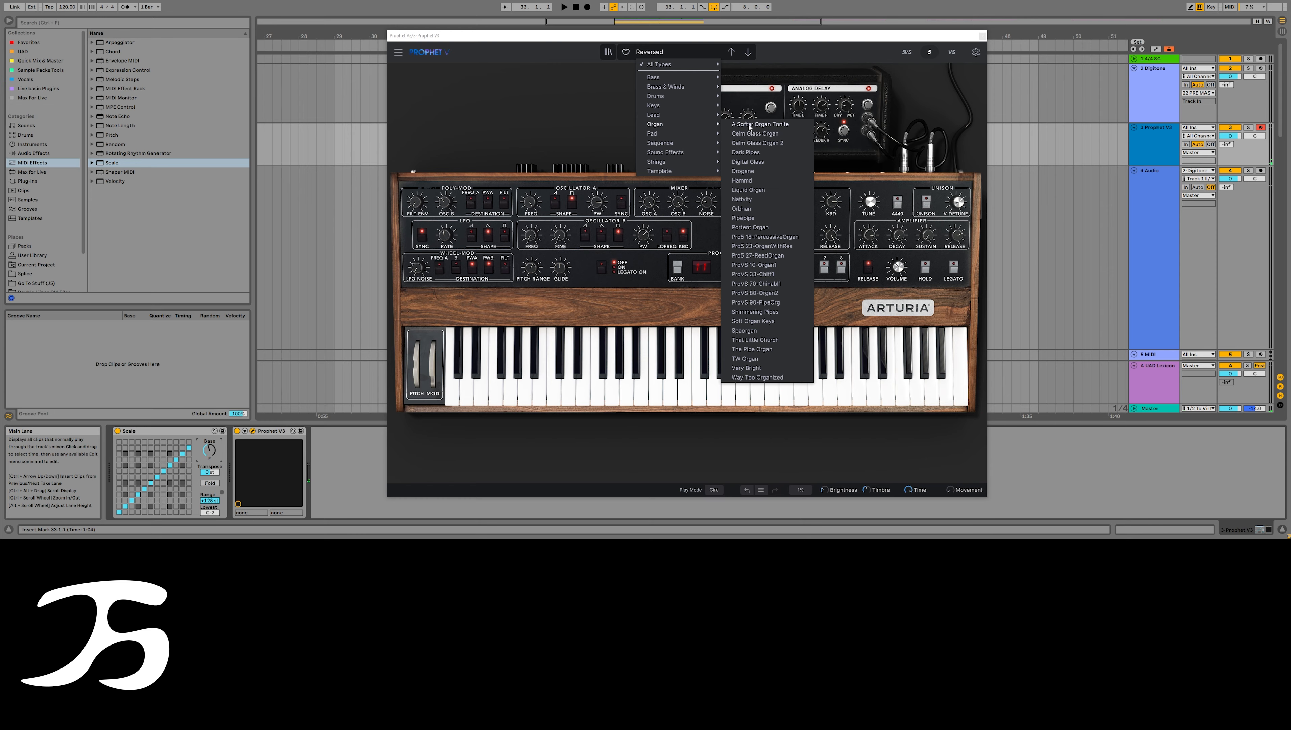
- Audition the A Softer Organ Tonite and Calm Glass Organ presets, and load Ambient Keys from the Keys category in Prophet V3
{"action": "left_click", "coordinate": [760, 124]}
{"action": "left_click", "coordinate": [748, 52]}
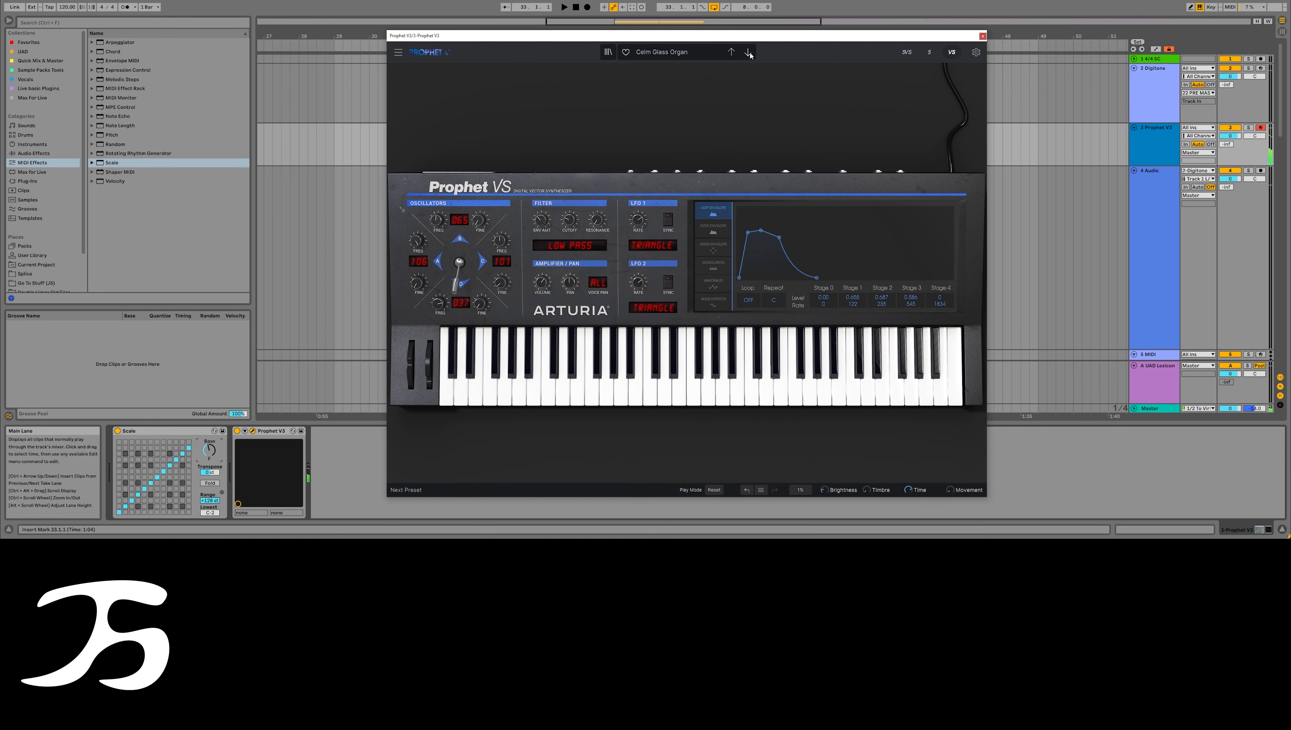
{"action": "left_click", "coordinate": [665, 52]}
{"action": "mouse_move", "coordinate": [680, 105]}
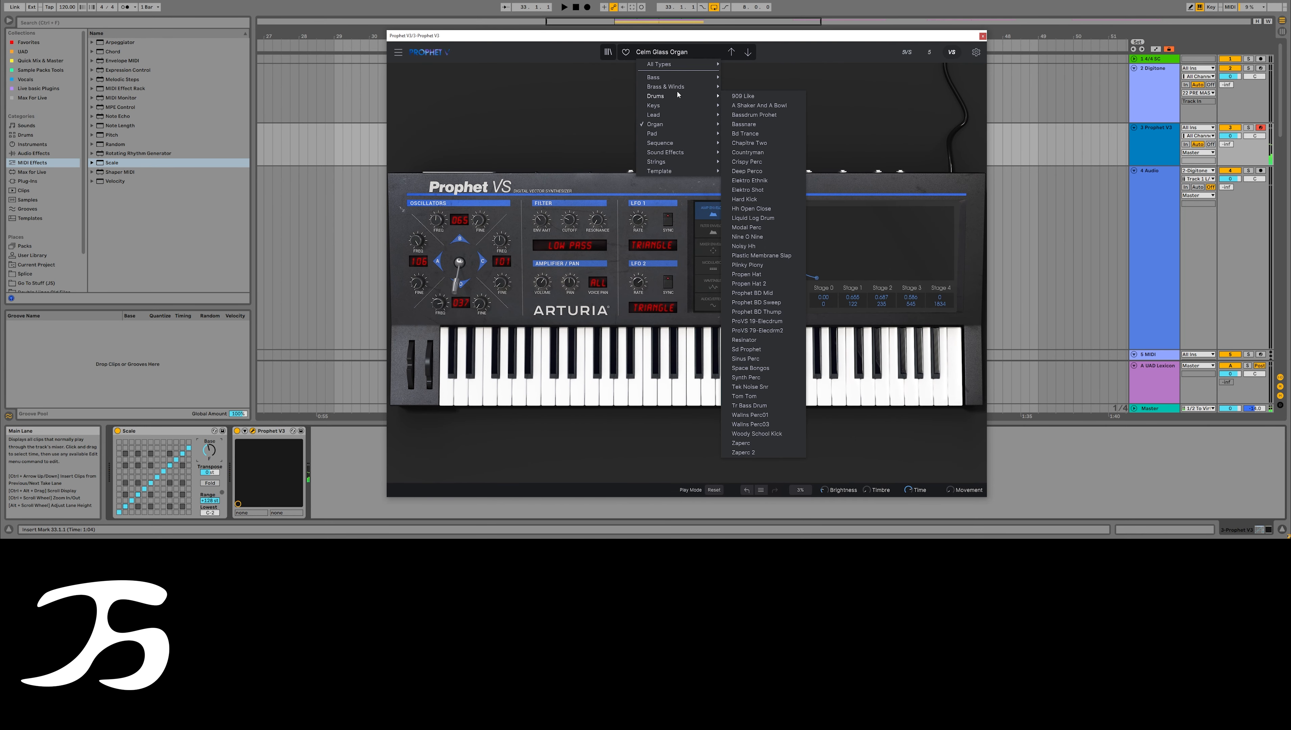
{"action": "left_click", "coordinate": [742, 108]}
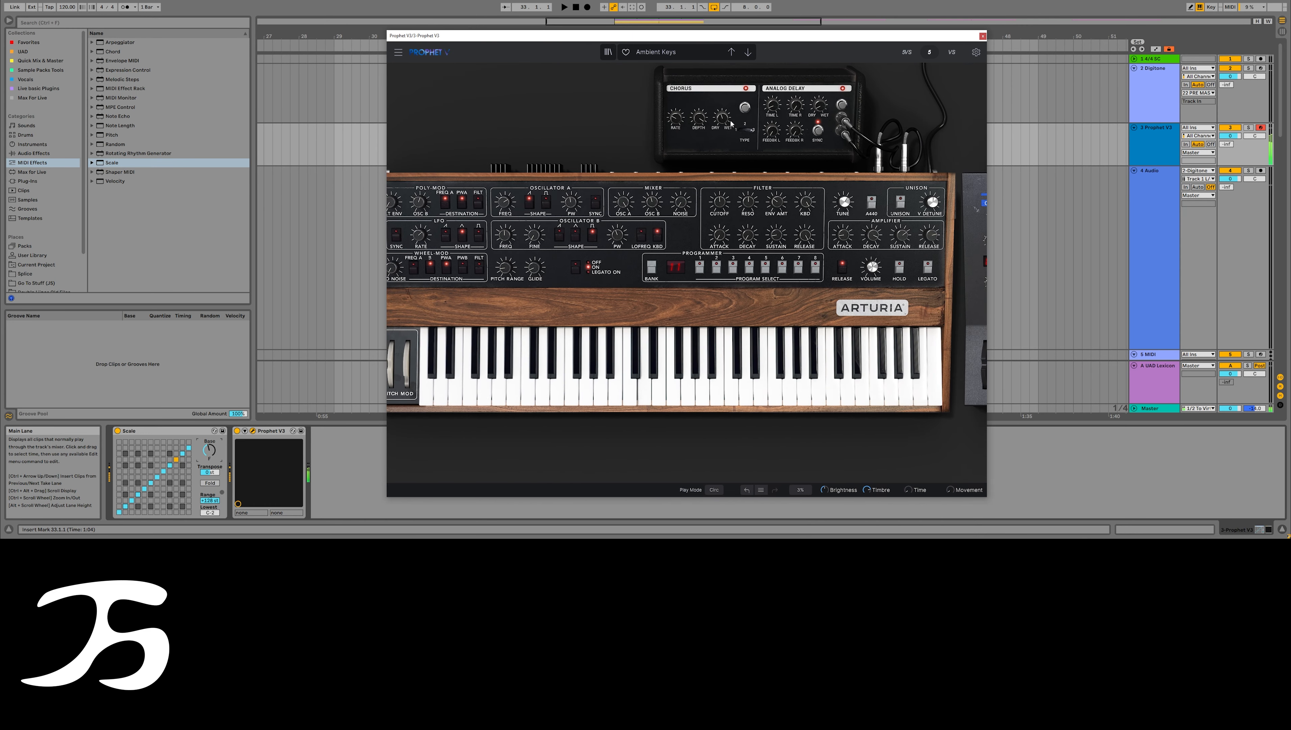
- Lower the Prophet V3 track's volume and advance through the Keys presets to Bicycle Spoke Chimes
{"action": "left_click_drag", "start_coordinate": [1231, 135], "coordinate": [1230, 162]}
{"action": "left_click", "coordinate": [748, 52]}
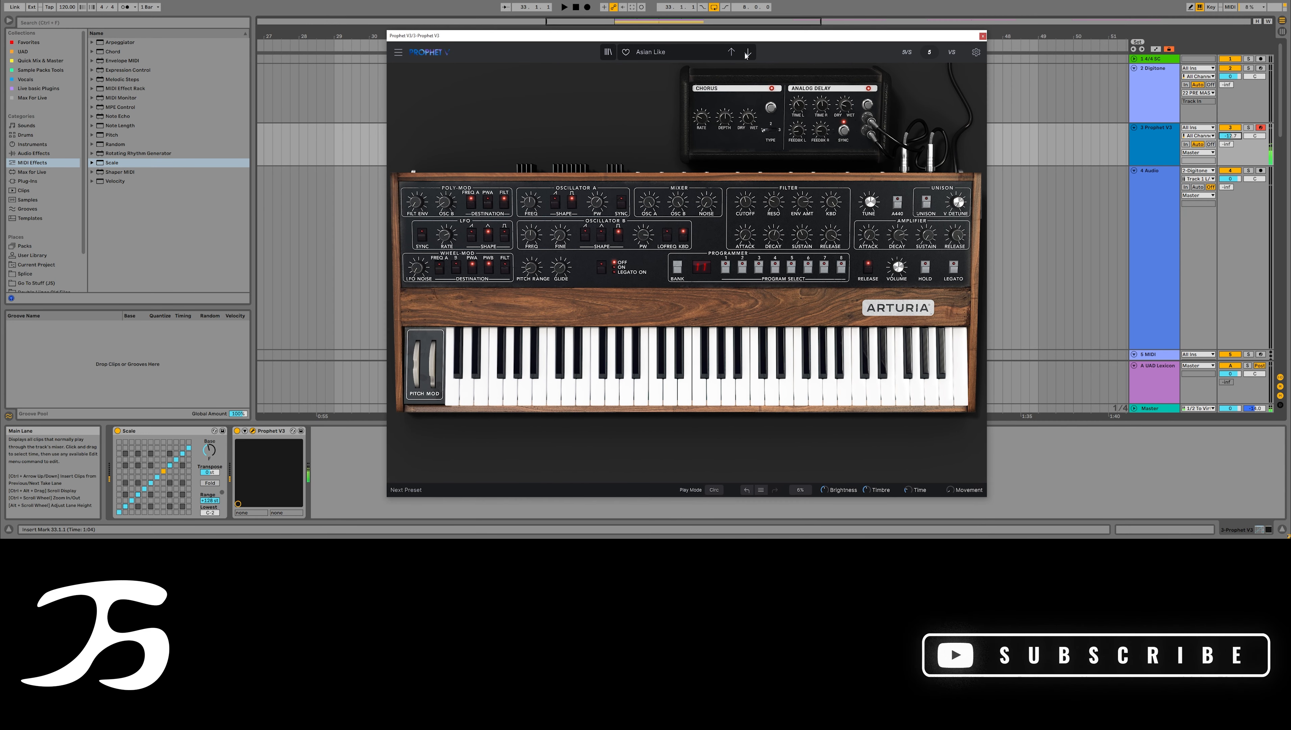
{"action": "left_click", "coordinate": [748, 52]}
- Bypass the Scale device and switch it back on to compare the sound
{"action": "left_click", "coordinate": [117, 430]}
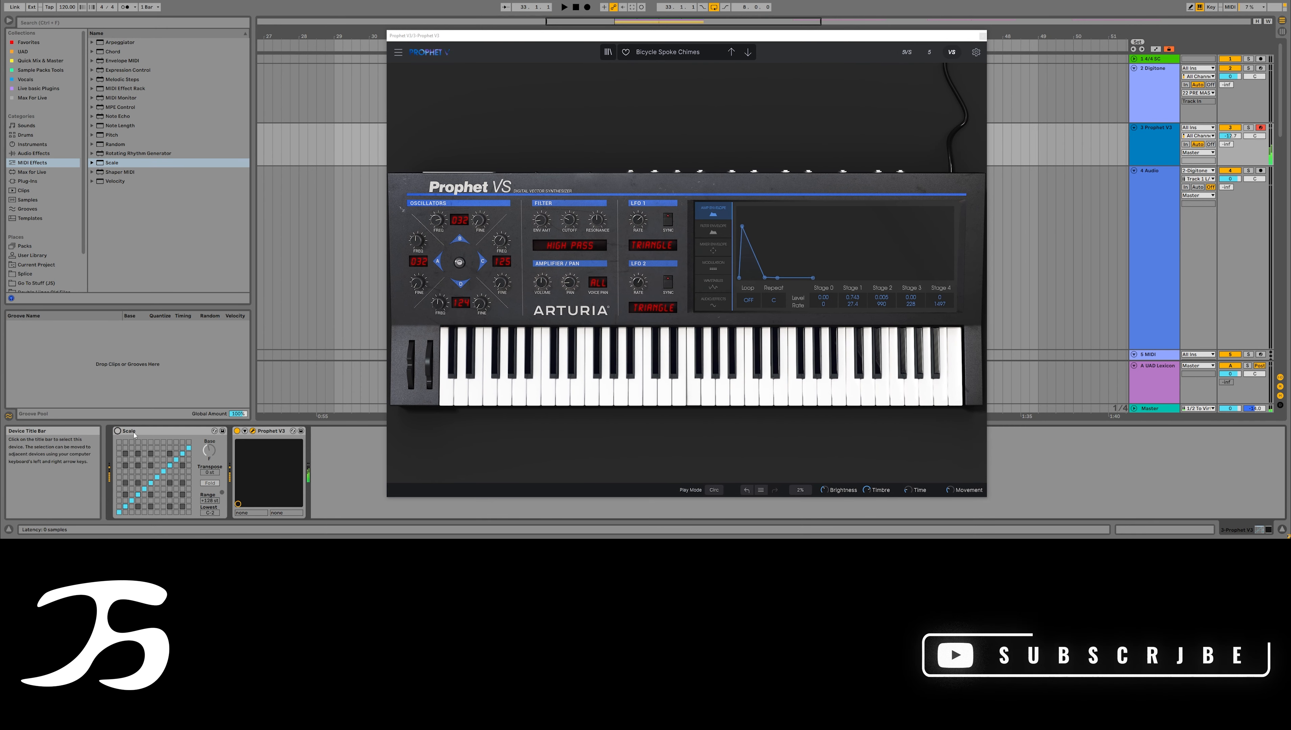
{"action": "left_click", "coordinate": [118, 431]}
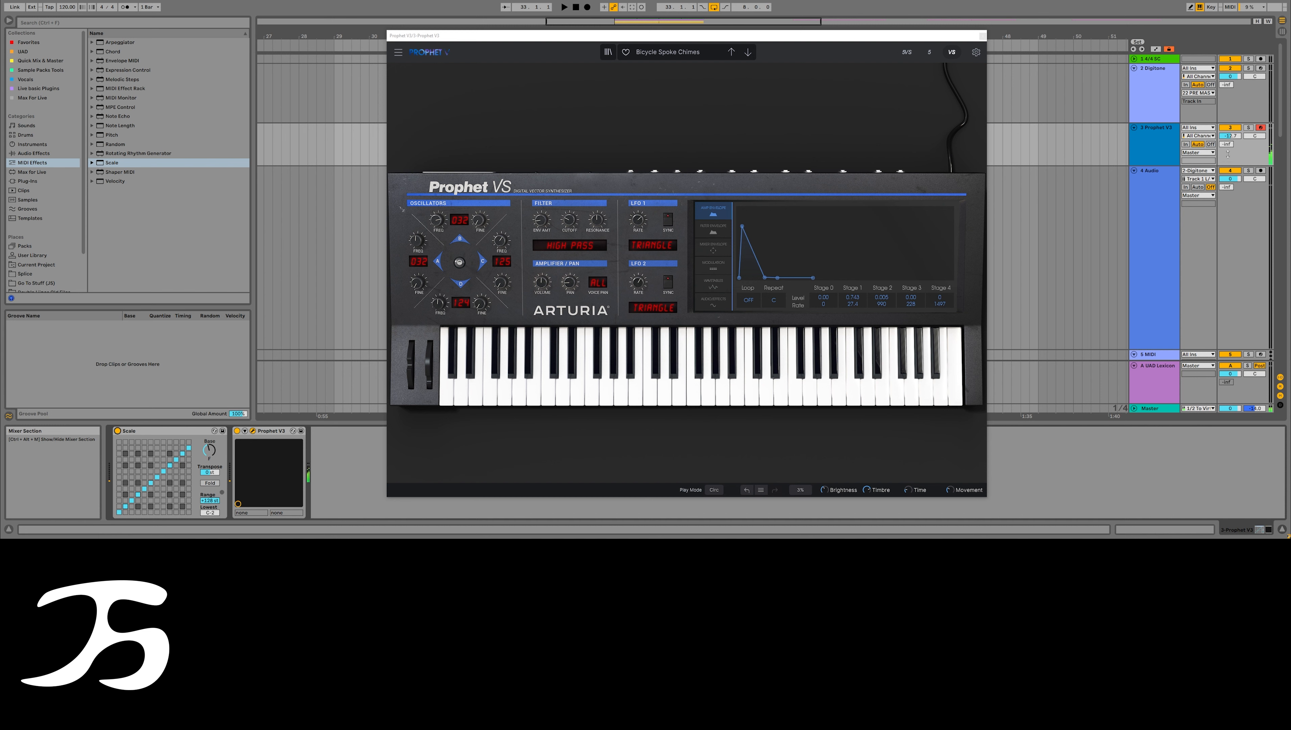
- Disable the In monitoring of the Jup-8 V4 track and fold its device parameters
{"action": "left_click_drag", "start_coordinate": [1281, 127], "coordinate": [1284, 366]}
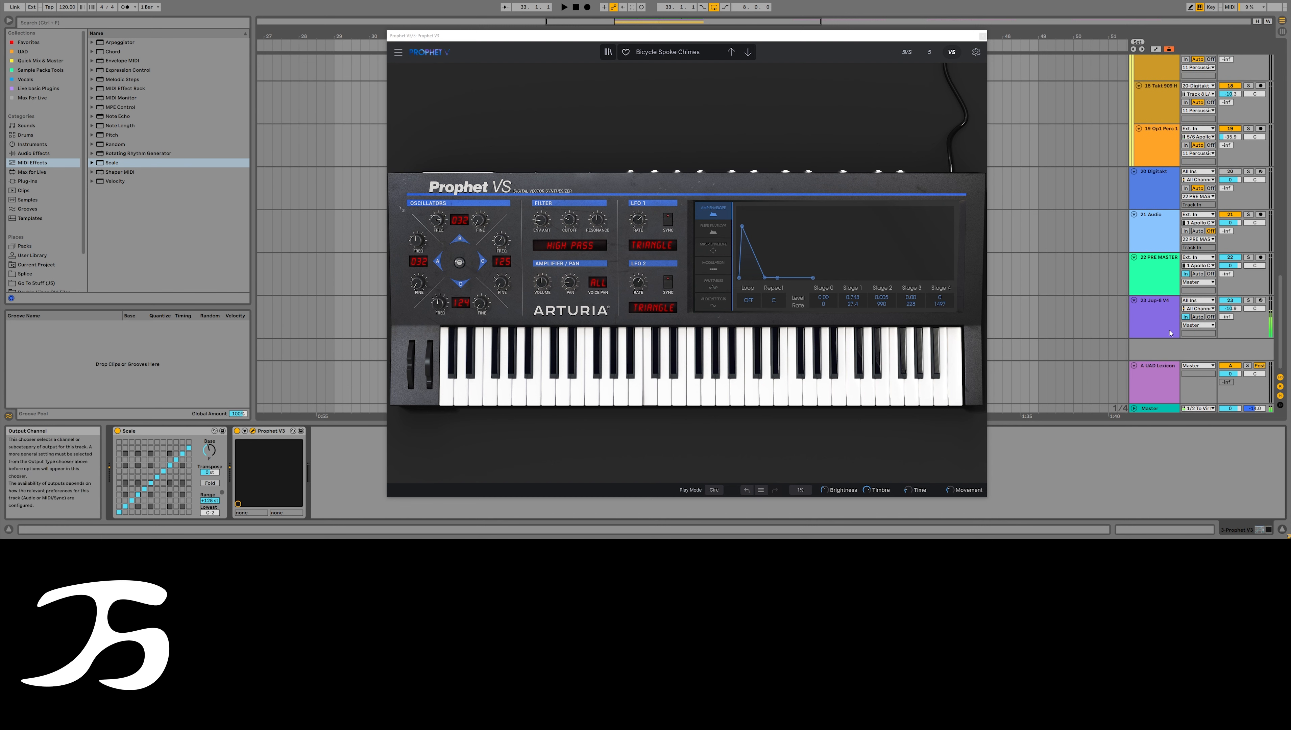
{"action": "left_click", "coordinate": [1156, 310]}
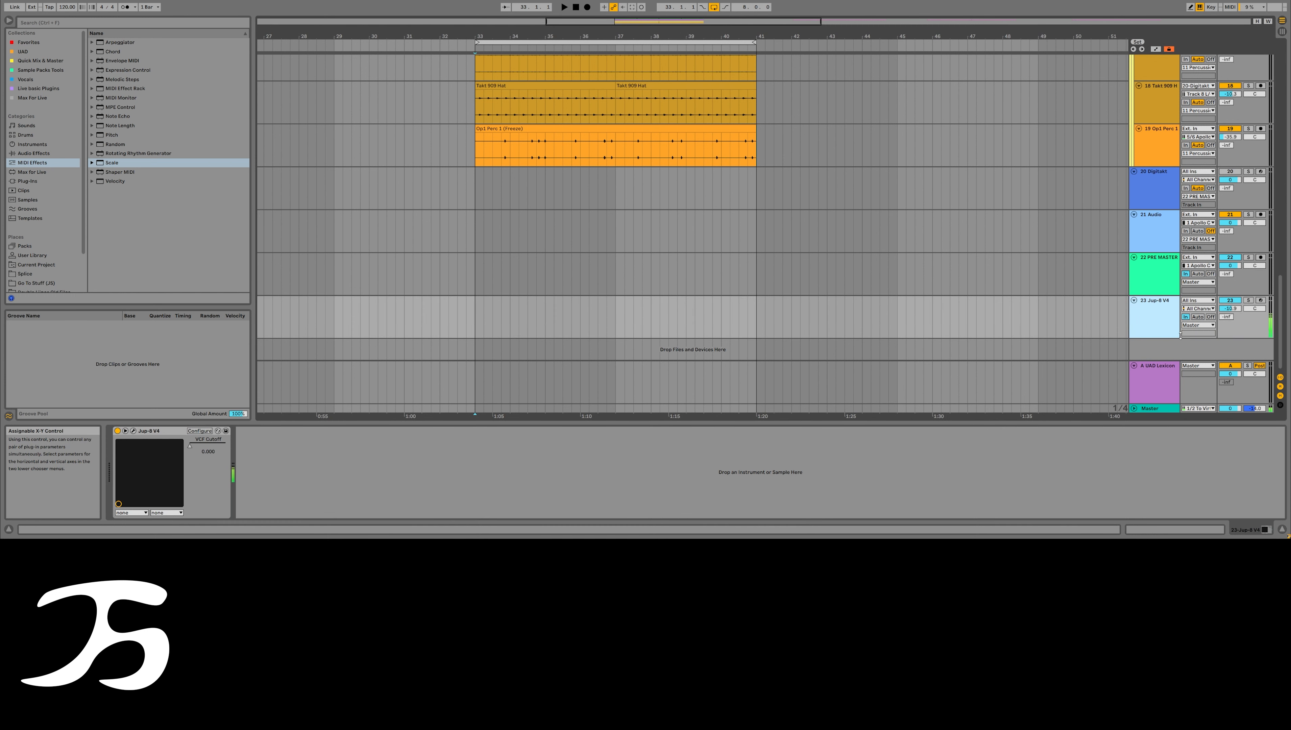
{"action": "left_click", "coordinate": [1209, 317]}
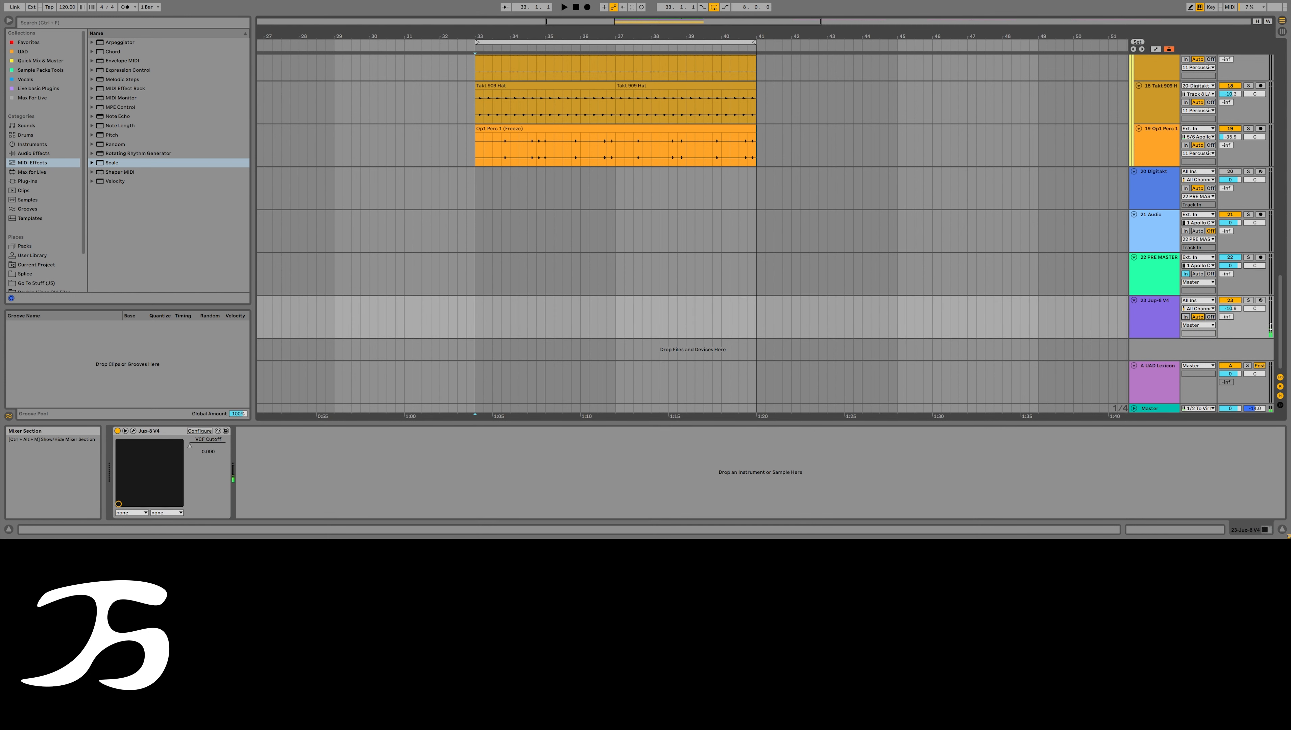
{"action": "scroll", "coordinate": [1109, 180], "scroll_direction": "up", "scroll_amount": 15}
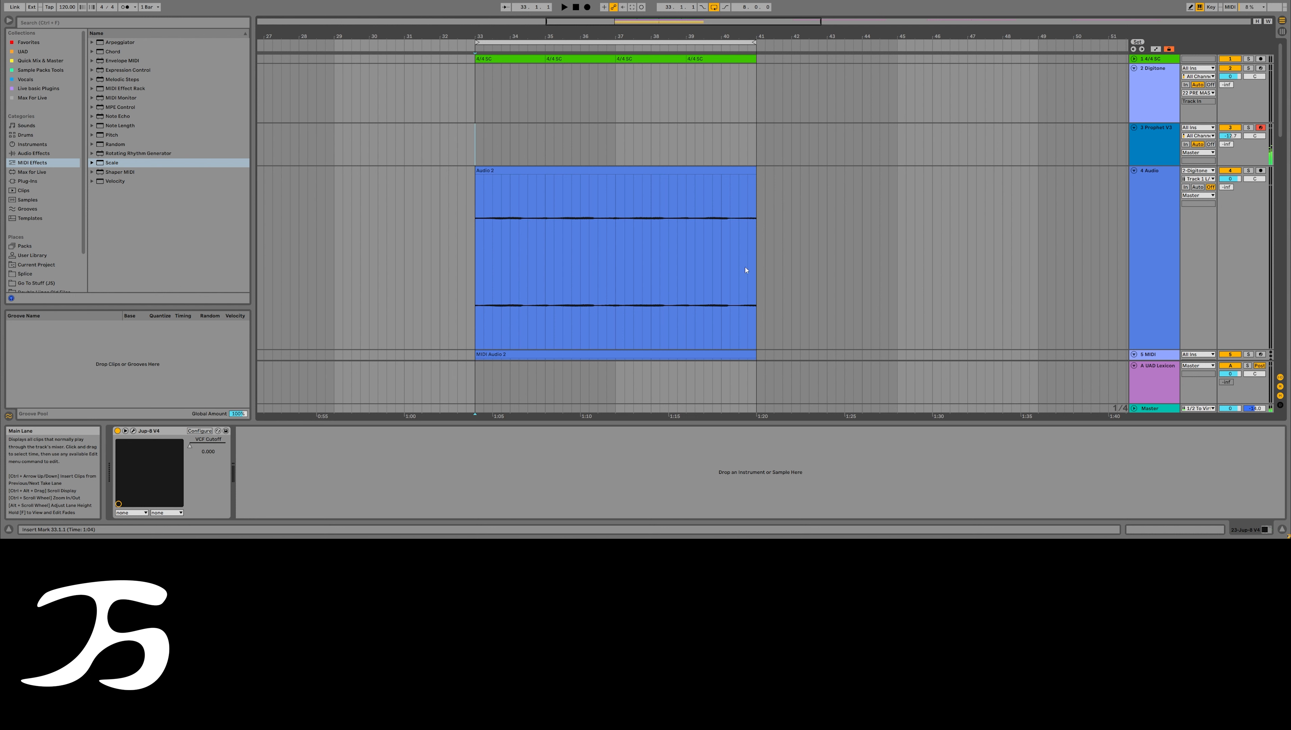
{"action": "left_click", "coordinate": [126, 431]}
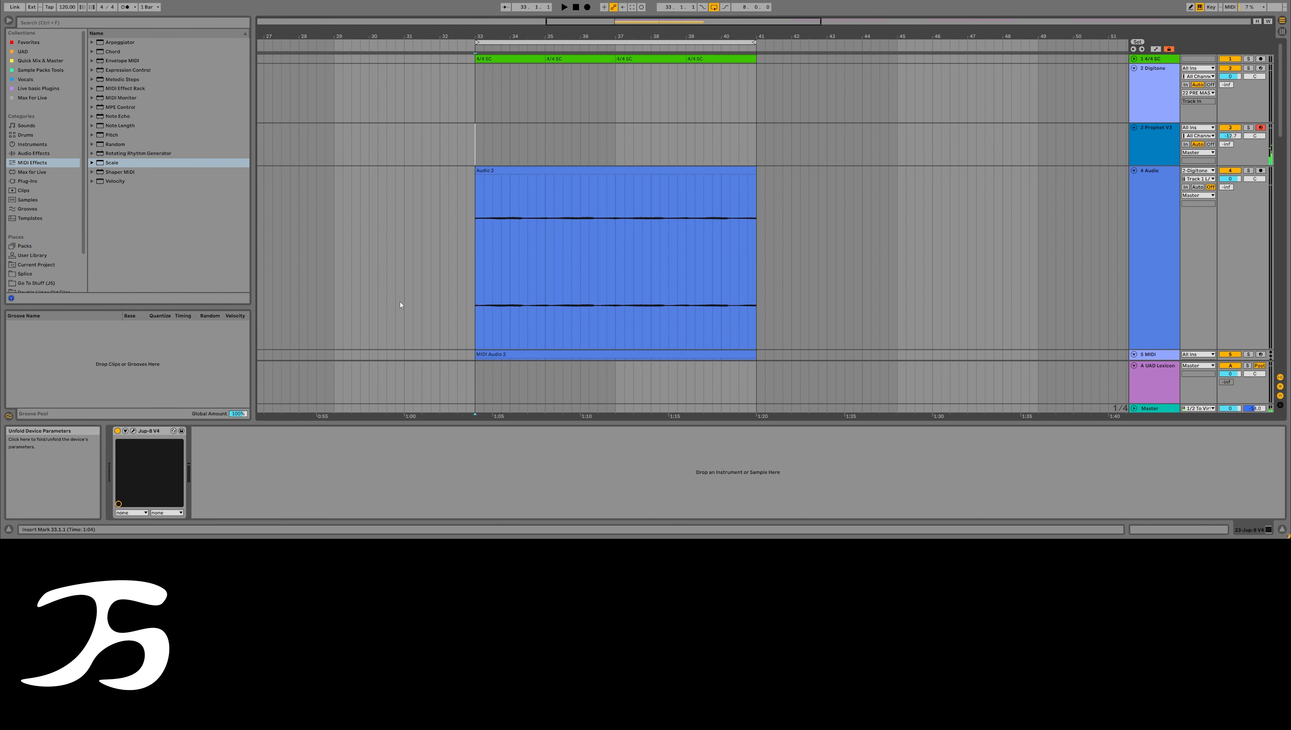
- Load the Minor.adv scale preset onto the Scale device of the Prophet V3 track
{"action": "left_click", "coordinate": [586, 145]}
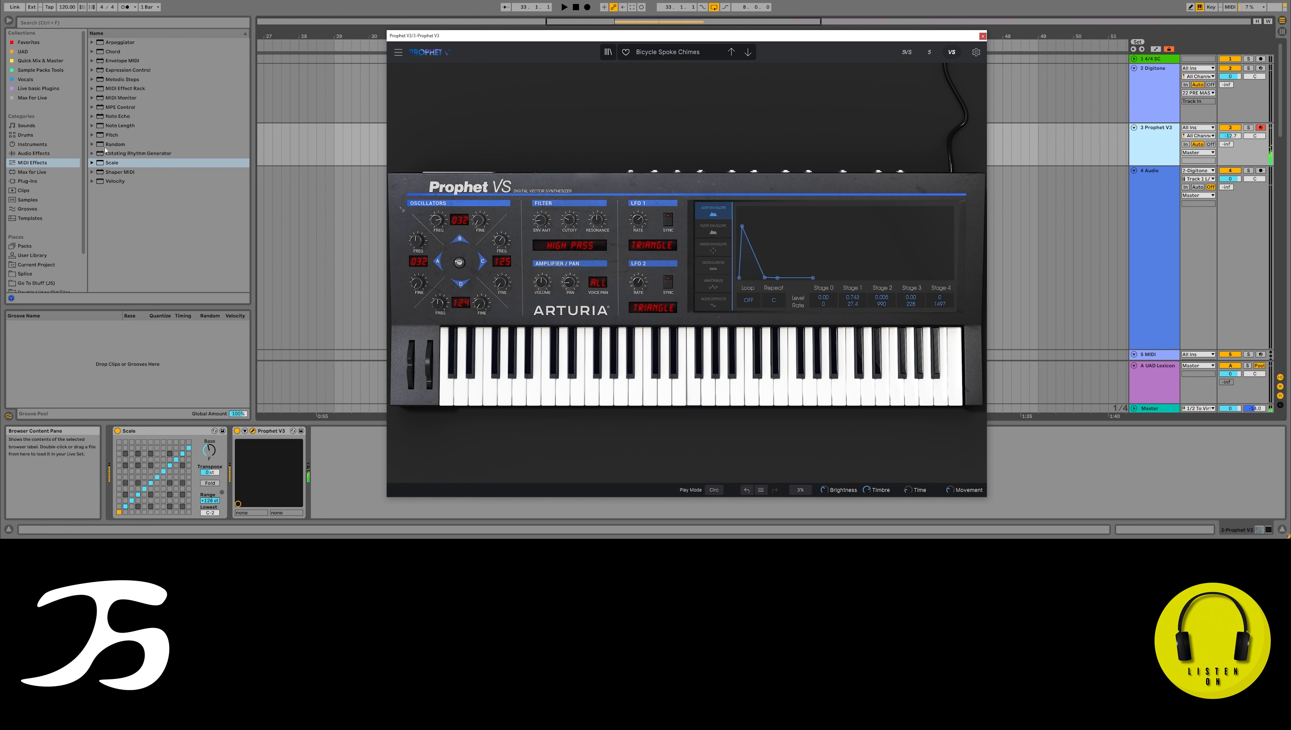
{"action": "left_click", "coordinate": [91, 144]}
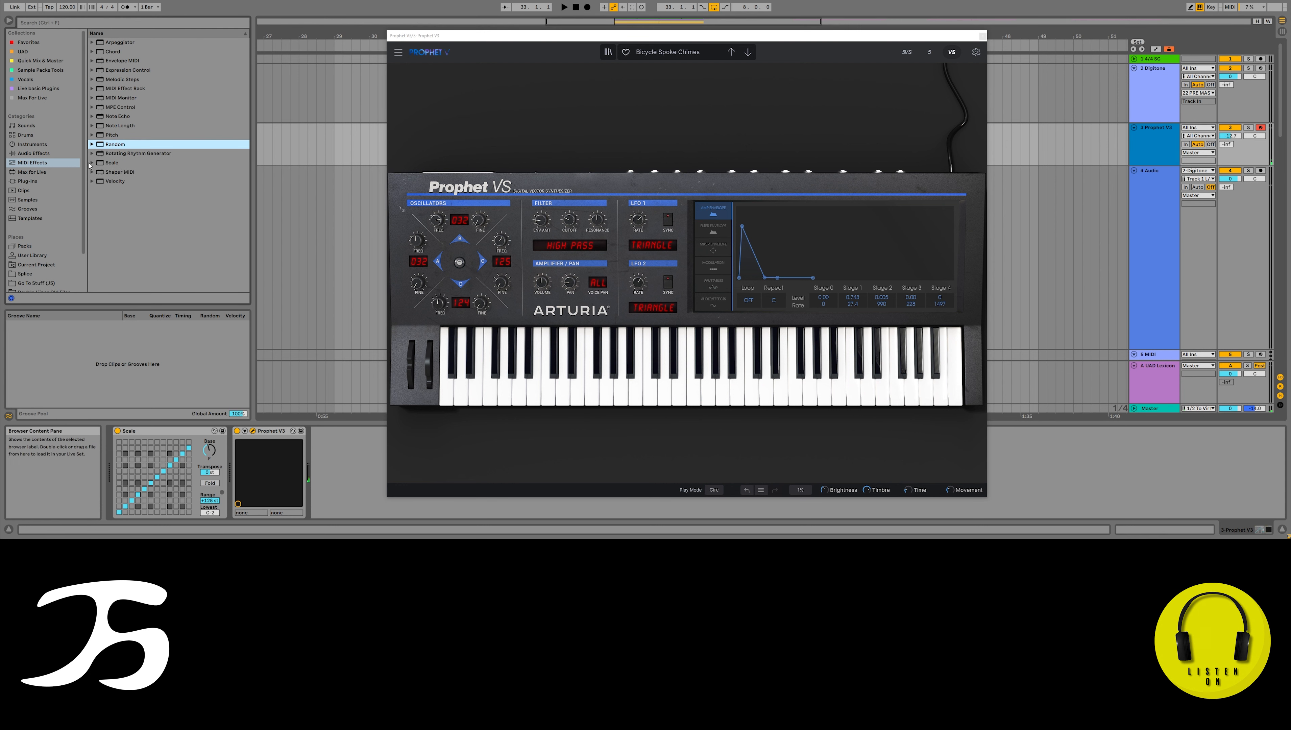
{"action": "left_click", "coordinate": [92, 144]}
{"action": "left_click", "coordinate": [92, 163]}
{"action": "scroll", "coordinate": [98, 196], "scroll_direction": "down", "scroll_amount": 10}
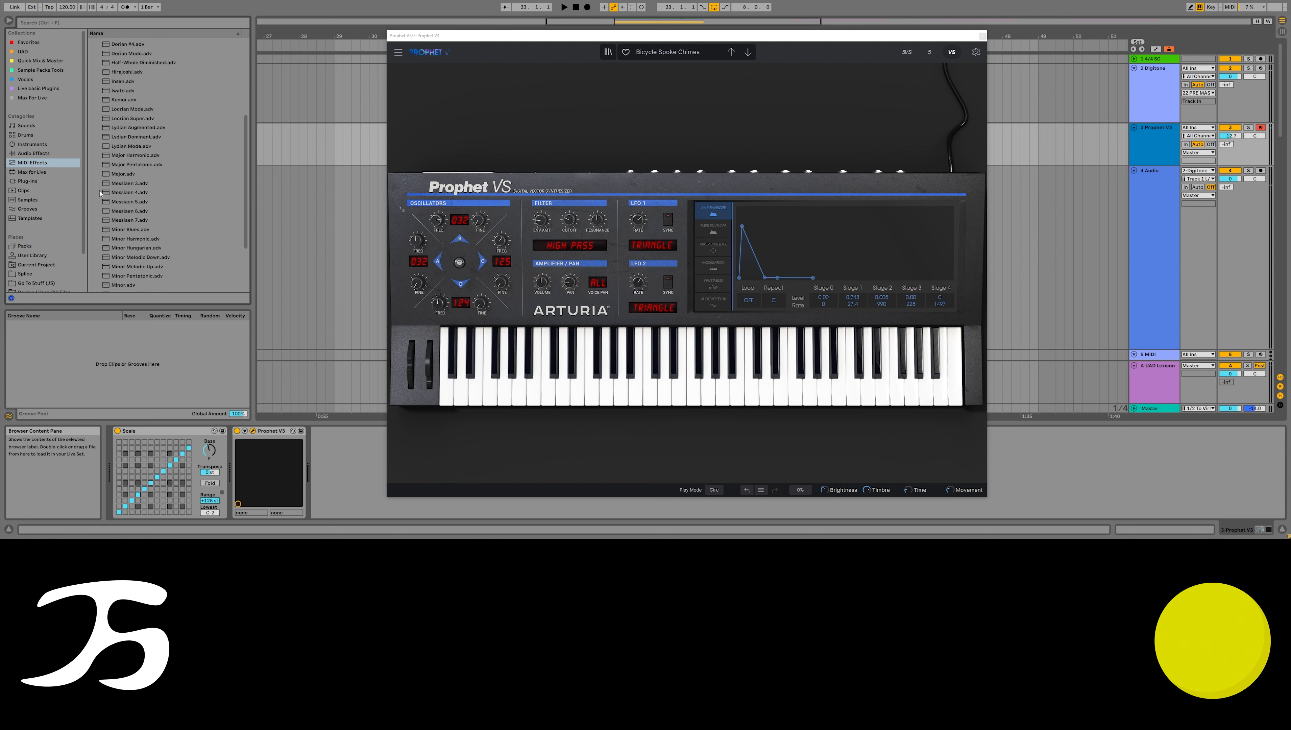
{"action": "scroll", "coordinate": [113, 220], "scroll_direction": "down", "scroll_amount": 3}
{"action": "mouse_move", "coordinate": [123, 236]}
{"action": "left_mouse_down"}
{"action": "mouse_move", "coordinate": [148, 456]}
{"action": "mouse_move", "coordinate": [213, 459]}
{"action": "mouse_move", "coordinate": [213, 436]}
{"action": "mouse_move", "coordinate": [215, 459]}
{"action": "left_mouse_up"}
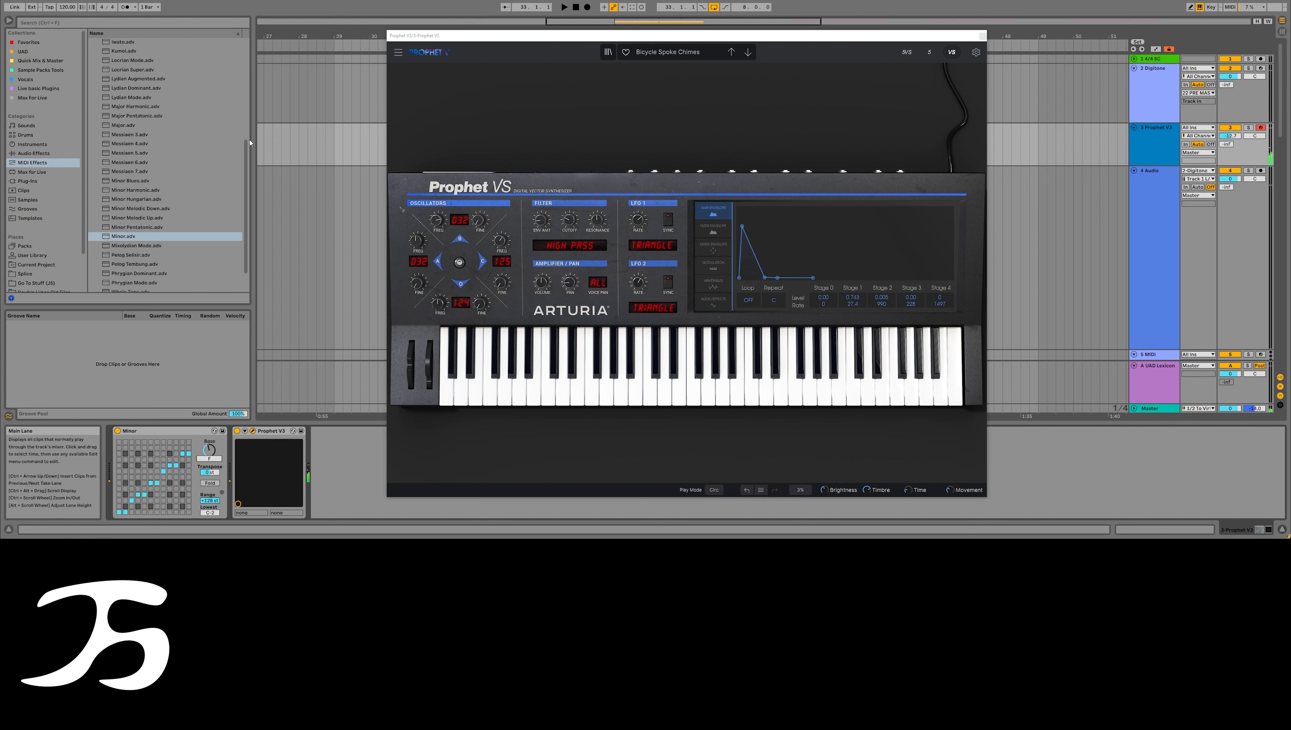
- Insert an Arpeggiator MIDI effect between the Minor scale device and the Prophet V3 instrument
{"action": "scroll", "coordinate": [94, 64], "scroll_direction": "up", "scroll_amount": 4}
{"action": "left_click", "coordinate": [94, 62]}
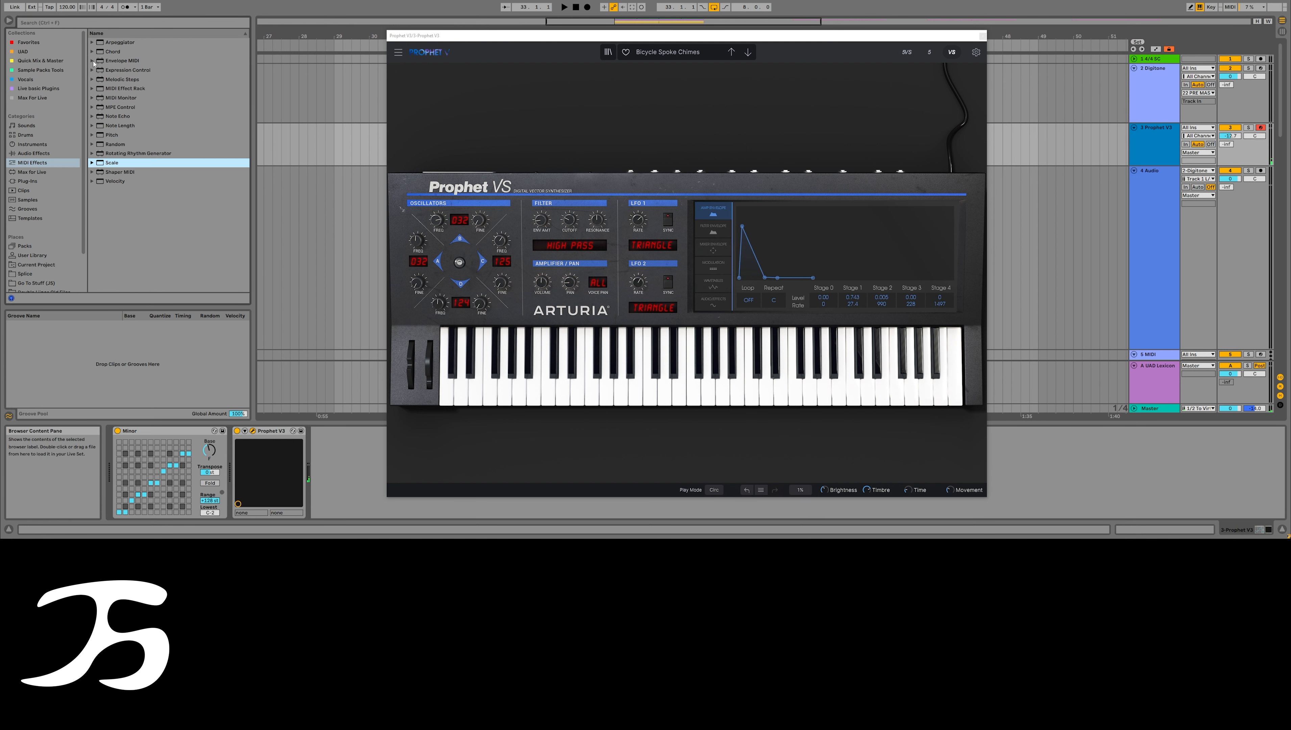
{"action": "left_click_drag", "start_coordinate": [119, 42], "coordinate": [225, 489]}
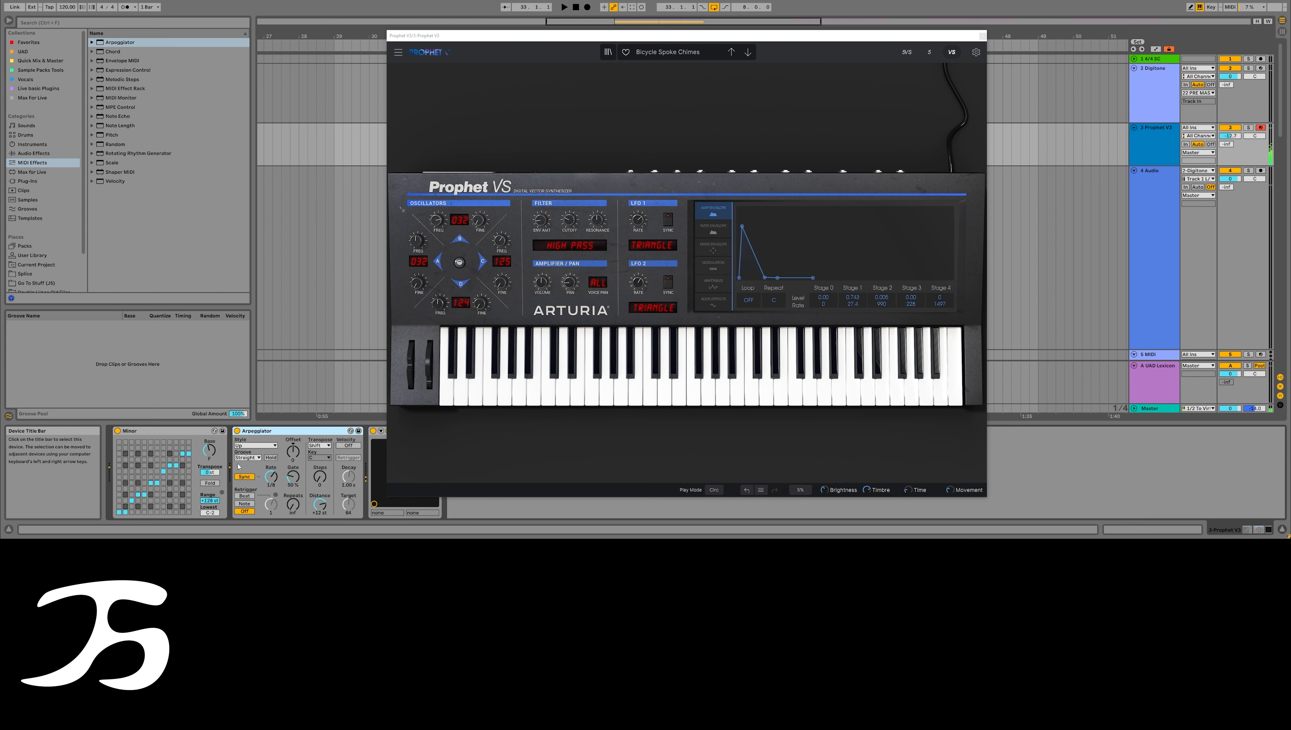
- Advance through the Prophet V3 Keys presets to EP Of The Prophet
{"action": "left_click", "coordinate": [748, 52]}
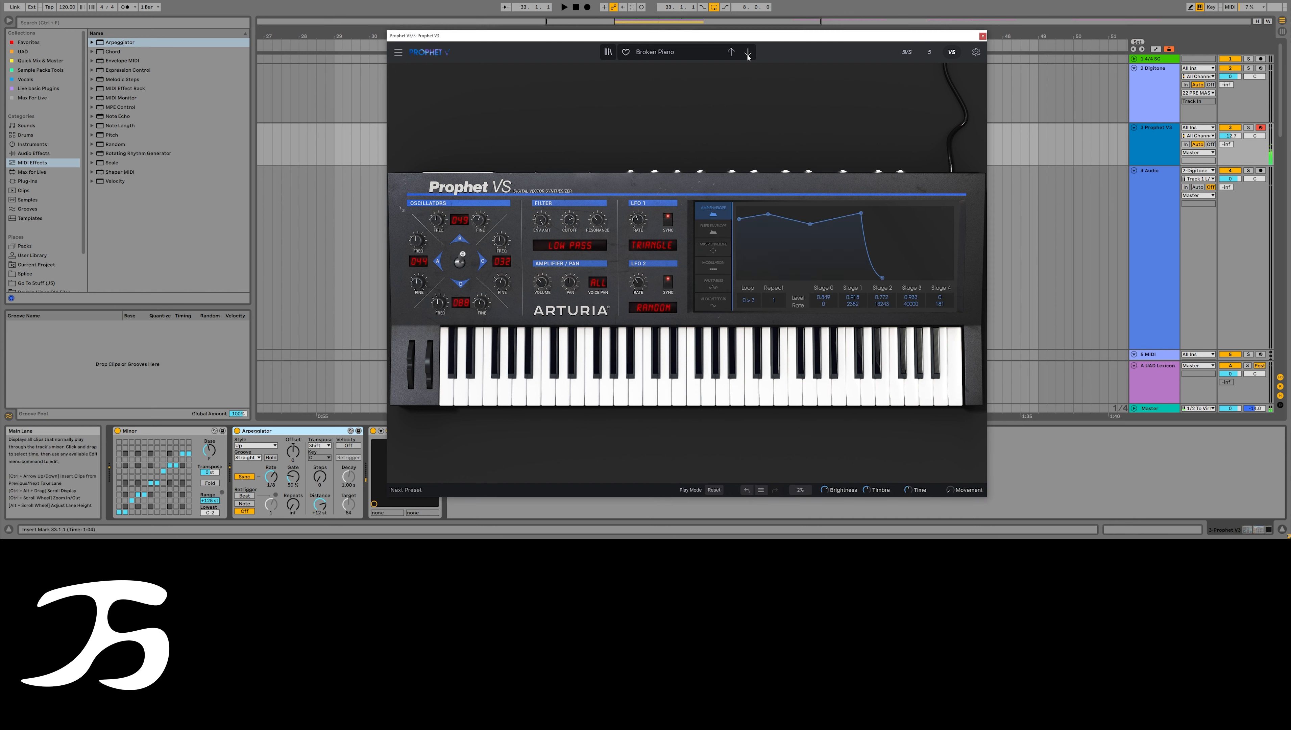
{"action": "left_click", "coordinate": [748, 52]}
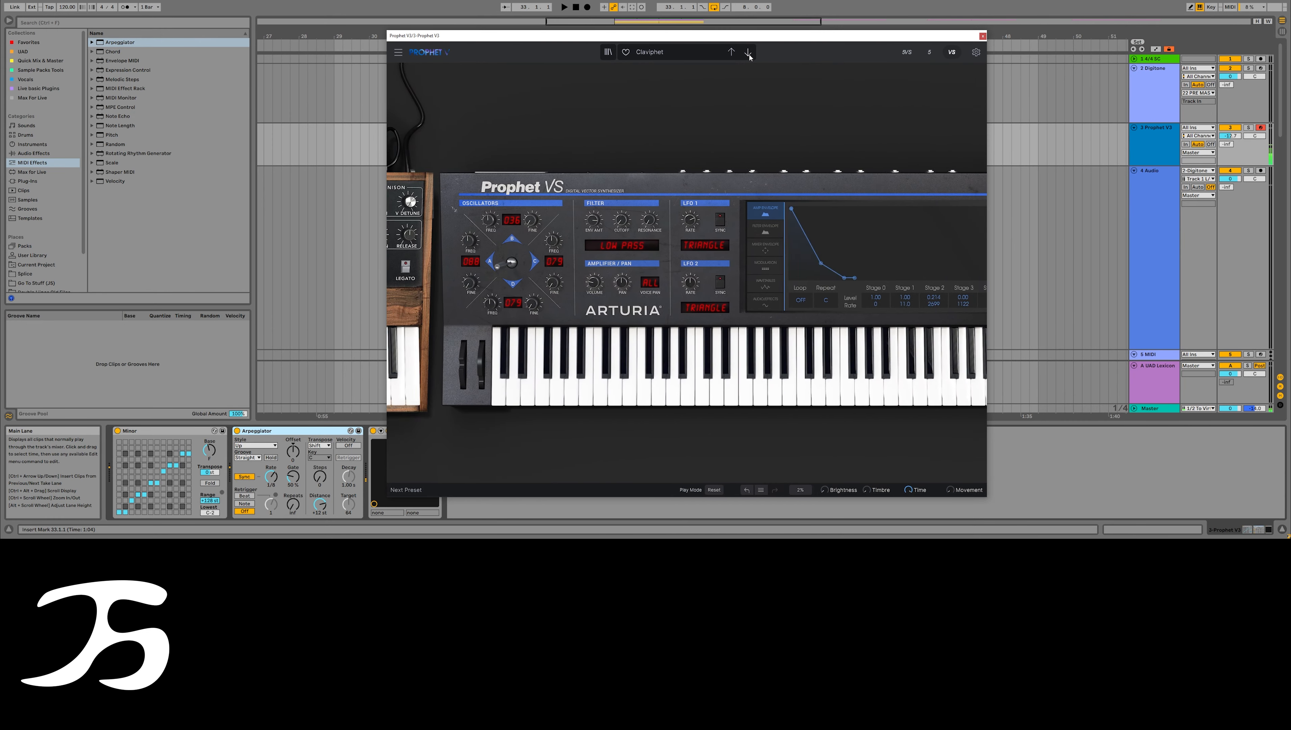
{"action": "left_click", "coordinate": [748, 54]}
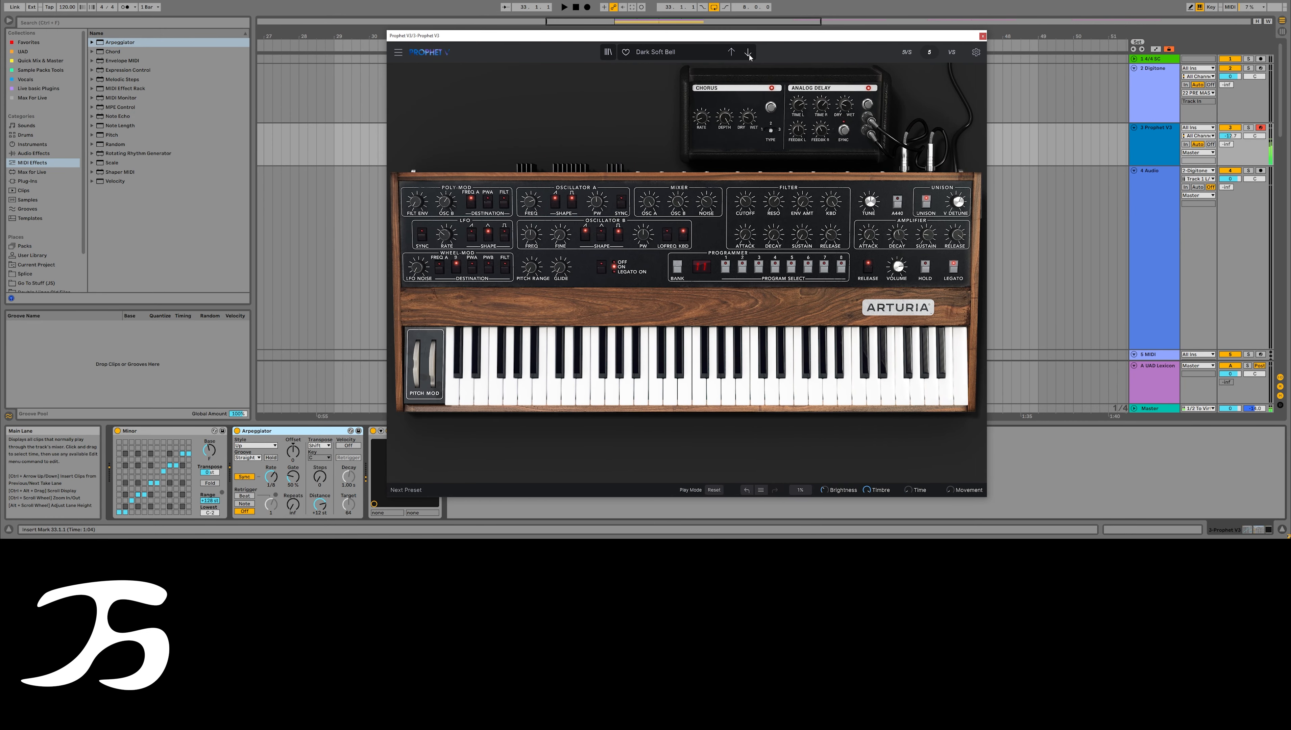
{"action": "left_click", "coordinate": [749, 54]}
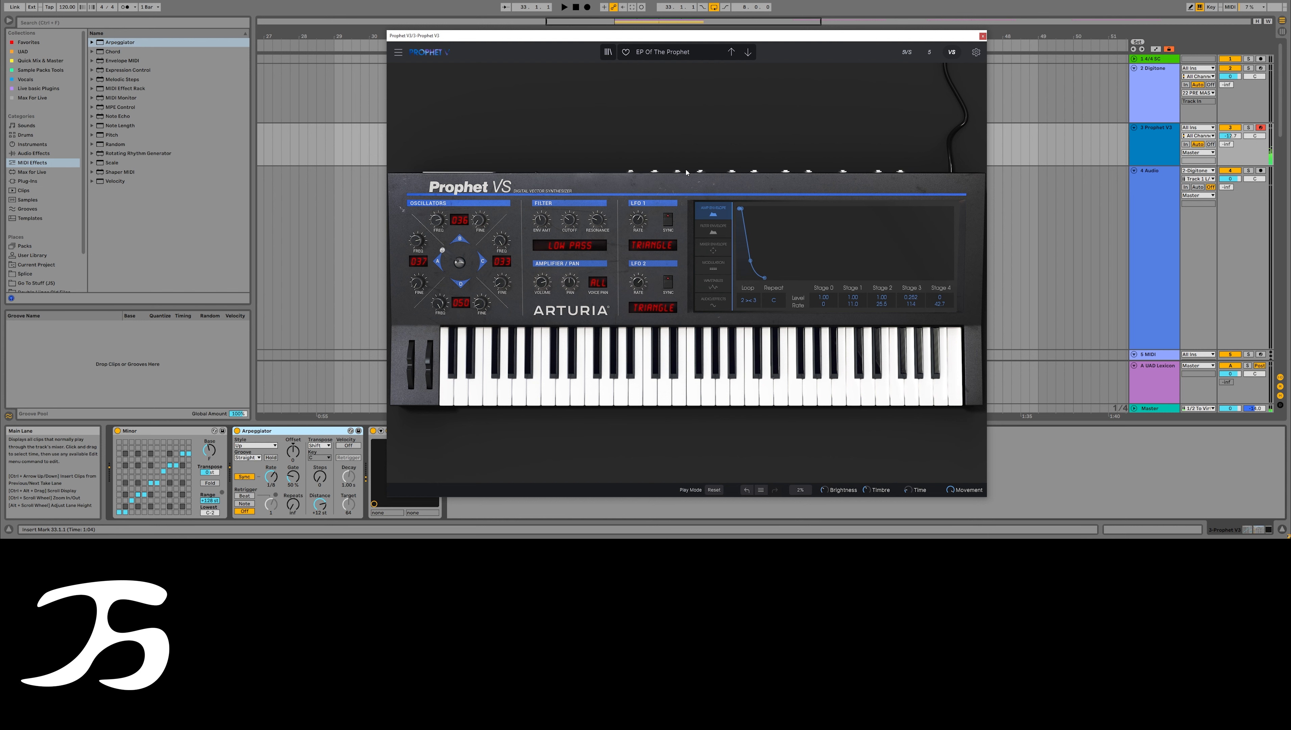
- Examine the combined 5/VS and the VS views, including the VS envelope, modulation matrix and chorus/delay pages
{"action": "left_click", "coordinate": [907, 51]}
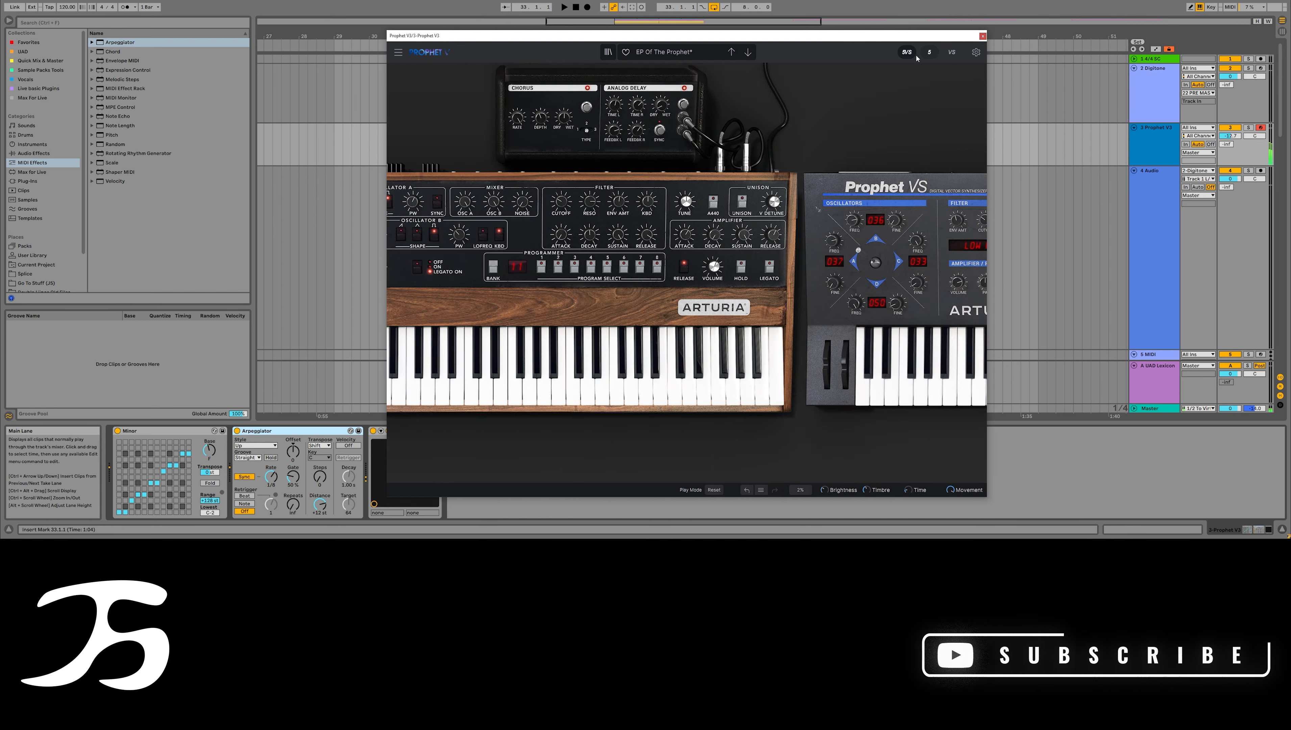
{"action": "left_click", "coordinate": [952, 52]}
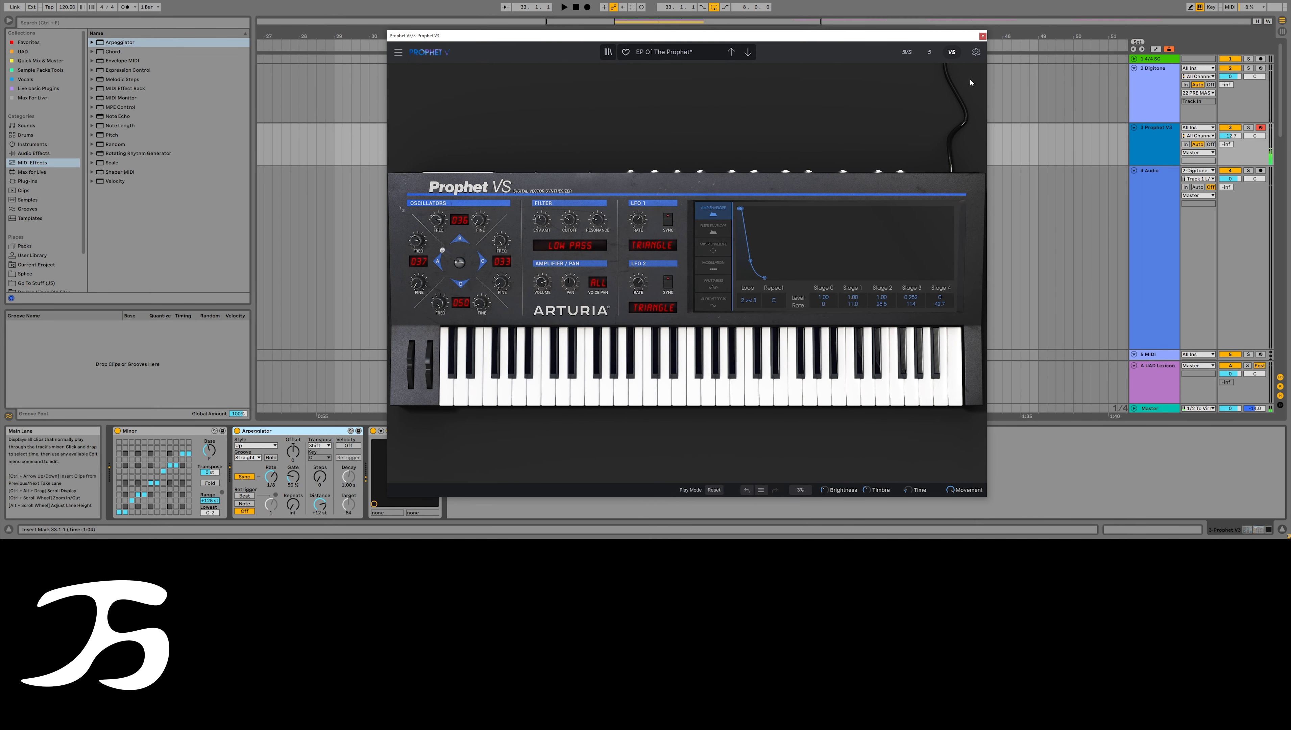
{"action": "left_click", "coordinate": [976, 52]}
{"action": "left_click", "coordinate": [977, 52]}
{"action": "left_click", "coordinate": [720, 230]}
{"action": "left_click", "coordinate": [718, 248]}
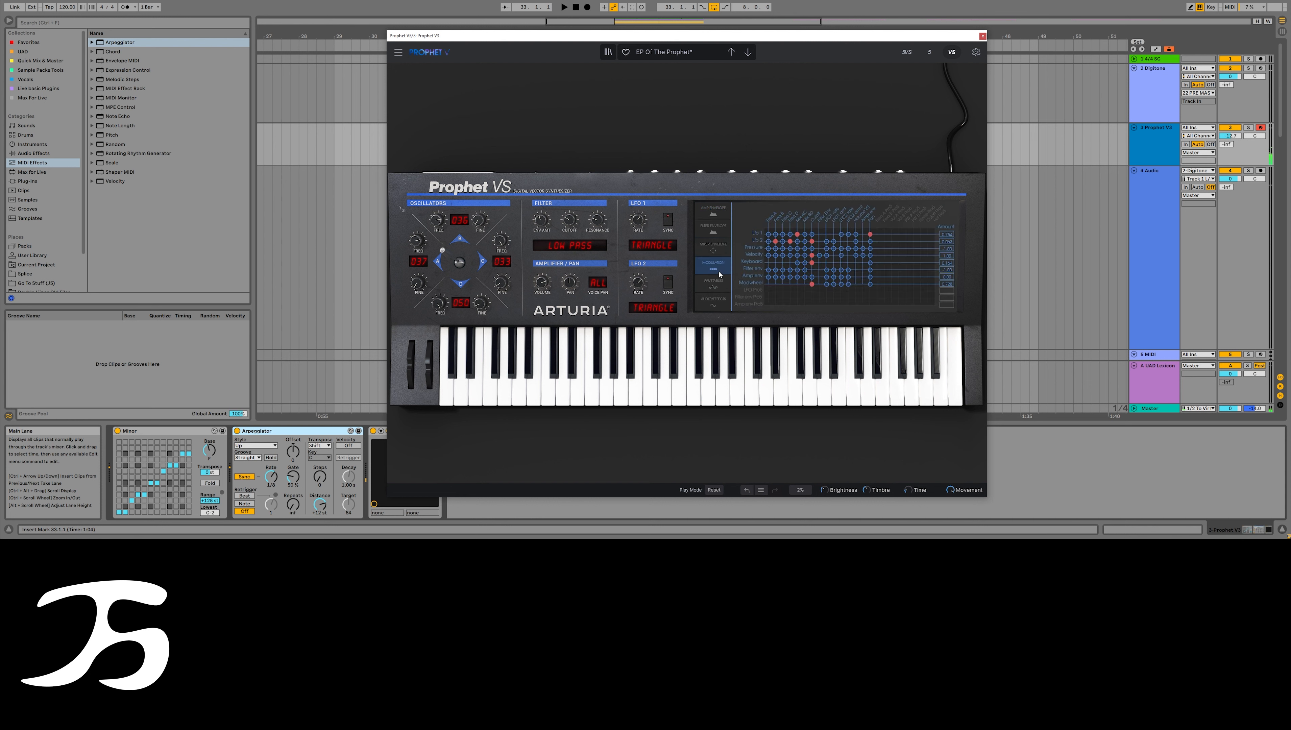
{"action": "left_click", "coordinate": [715, 265]}
{"action": "left_click", "coordinate": [715, 276]}
{"action": "left_click", "coordinate": [715, 266]}
{"action": "left_click", "coordinate": [718, 302]}
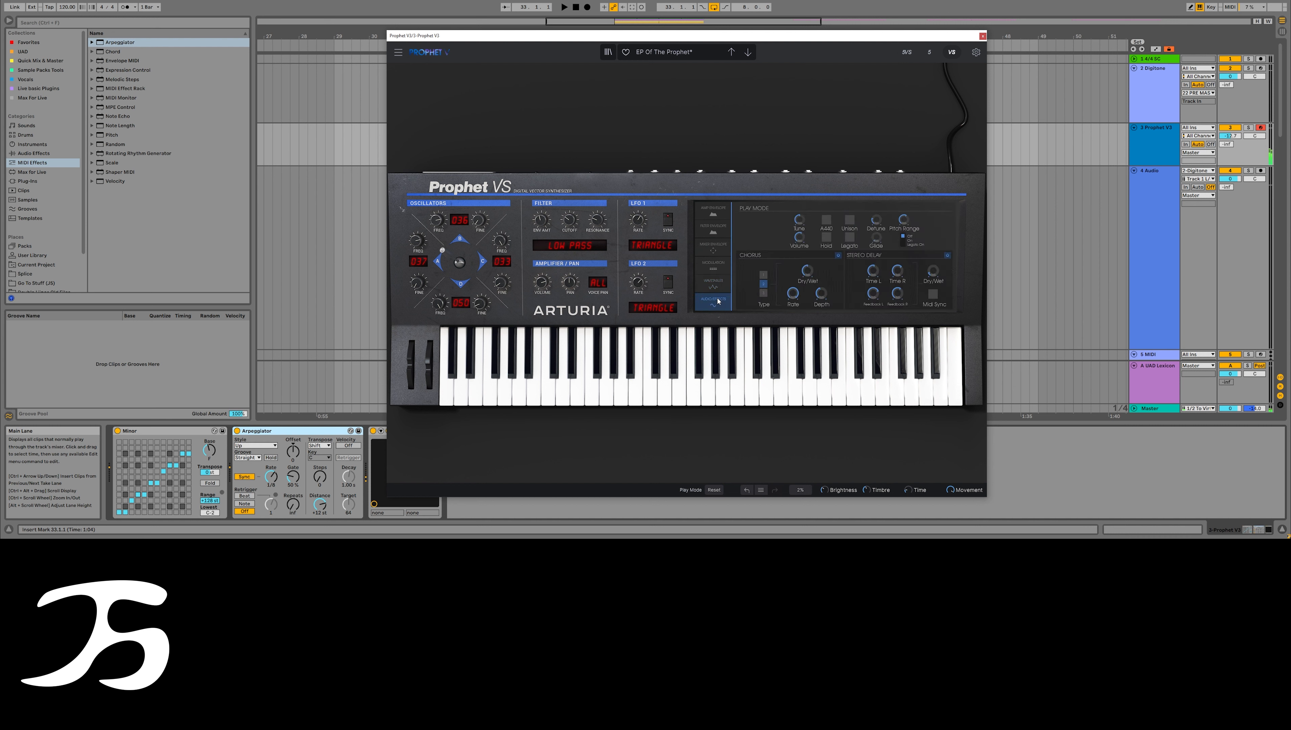
{"action": "left_click", "coordinate": [712, 265]}
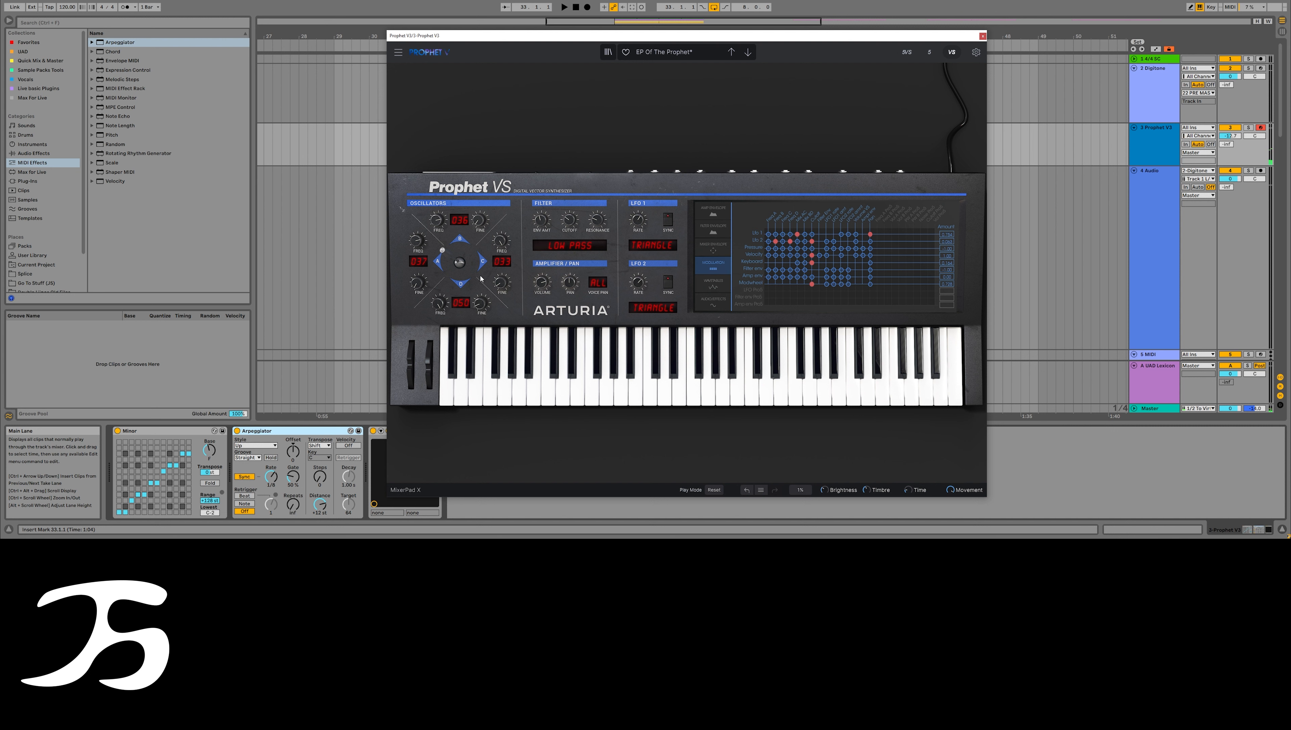
- Lower the Stage 2 and Stage 3 levels of Envelope 2 to 0.00 and move the oscillator mix joystick fully toward the left oscillator
{"action": "mouse_move", "coordinate": [462, 263]}
{"action": "left_click_drag", "start_coordinate": [465, 261], "coordinate": [376, 381]}
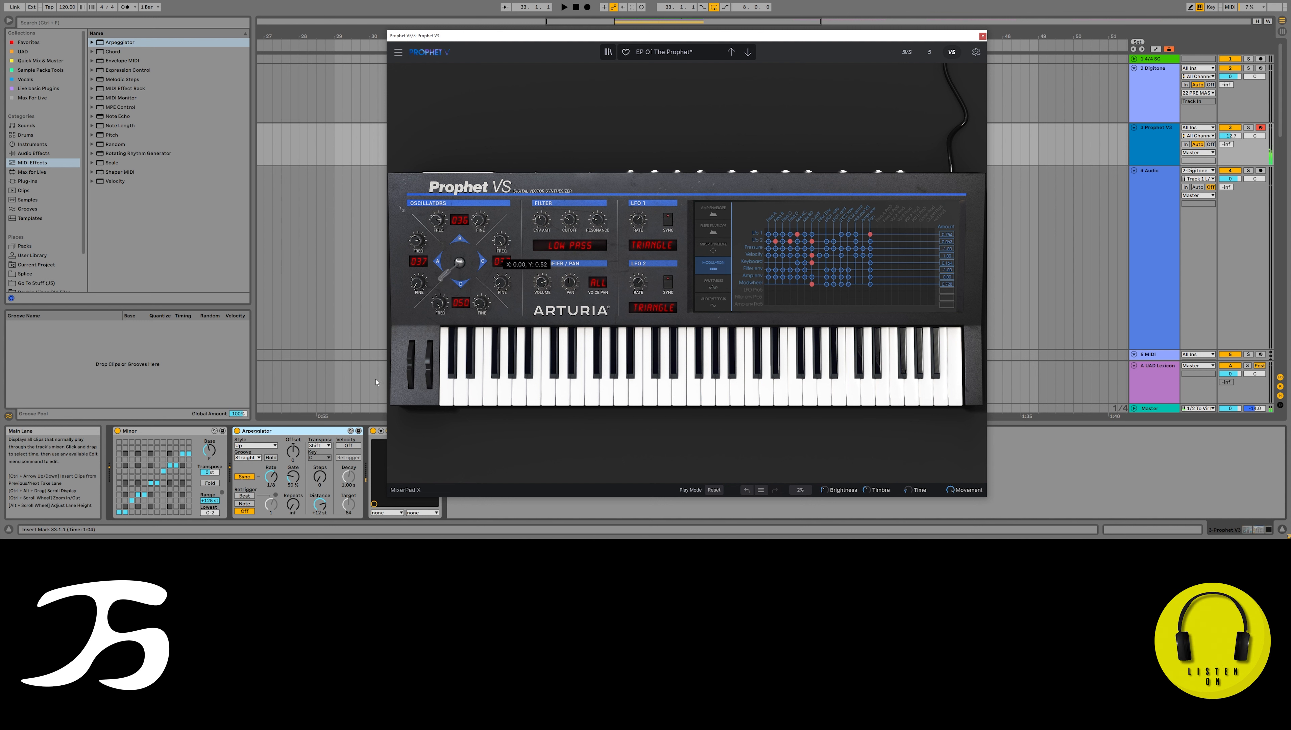
{"action": "left_click", "coordinate": [713, 210]}
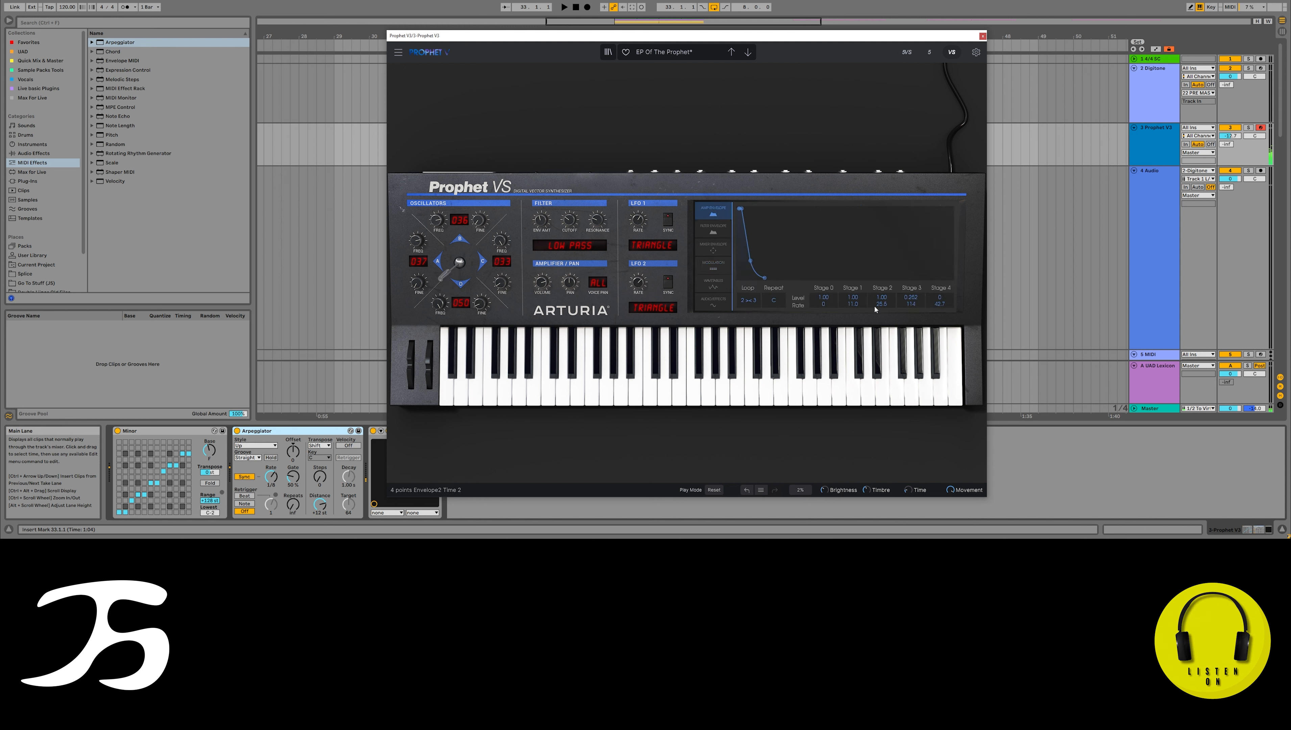
{"action": "left_click_drag", "start_coordinate": [740, 209], "coordinate": [743, 283]}
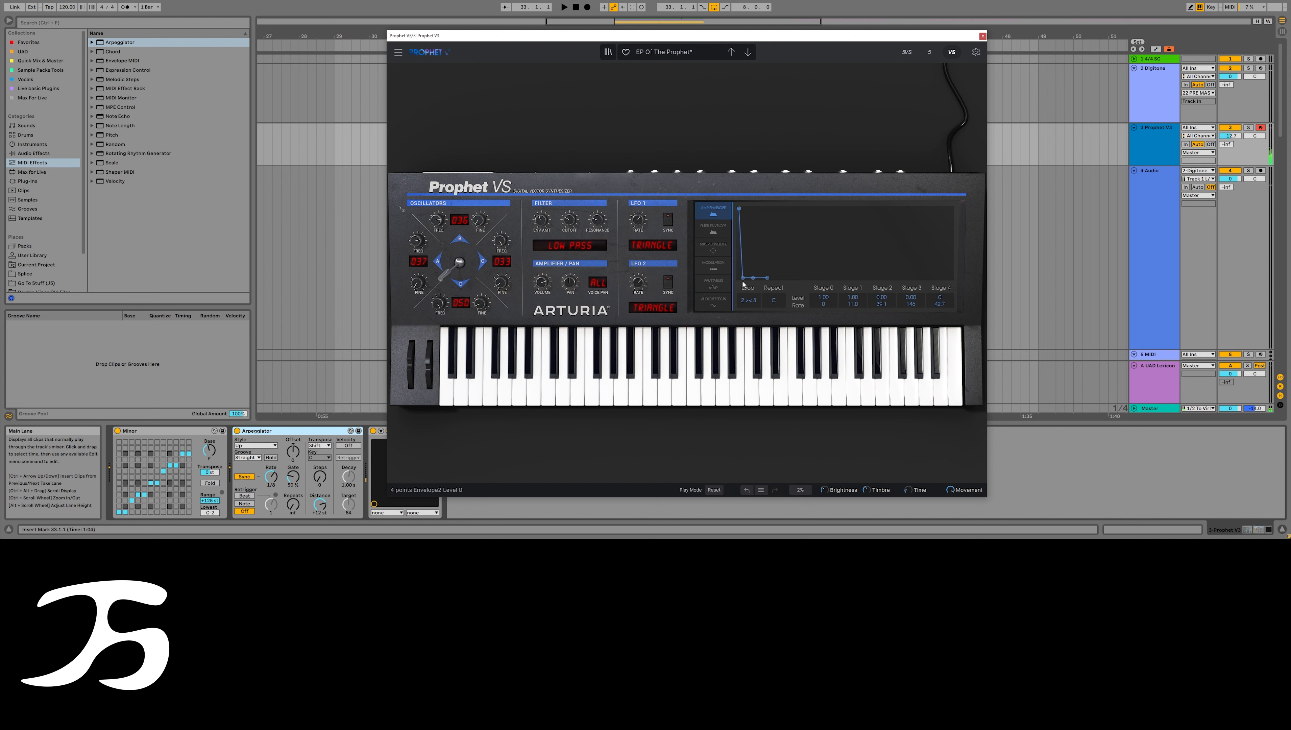
{"action": "left_click_drag", "start_coordinate": [562, 228], "coordinate": [563, 236]}
{"action": "left_click_drag", "start_coordinate": [441, 279], "coordinate": [346, 318]}
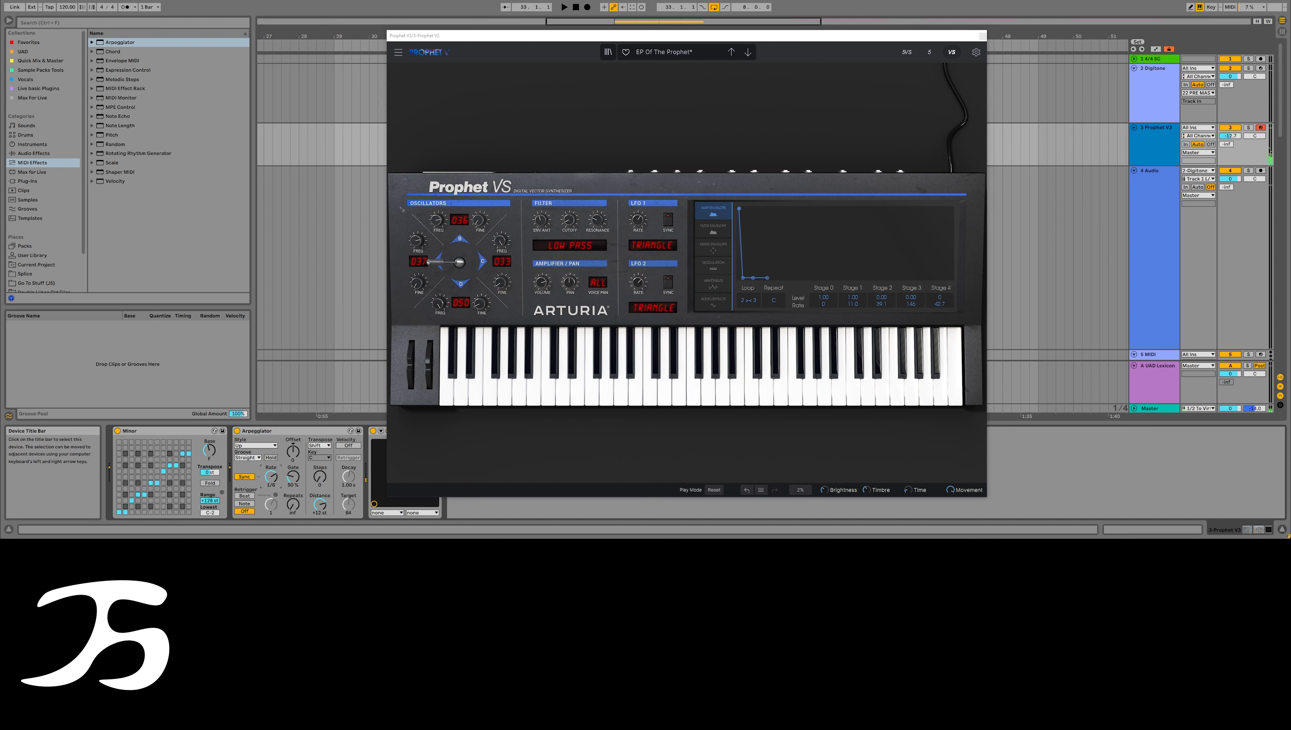
- Set the Arpeggiator's rate to 1/16 and close the Prophet V3 instrument window
{"action": "left_click_drag", "start_coordinate": [271, 477], "coordinate": [271, 460]}
{"action": "left_click", "coordinate": [982, 35]}
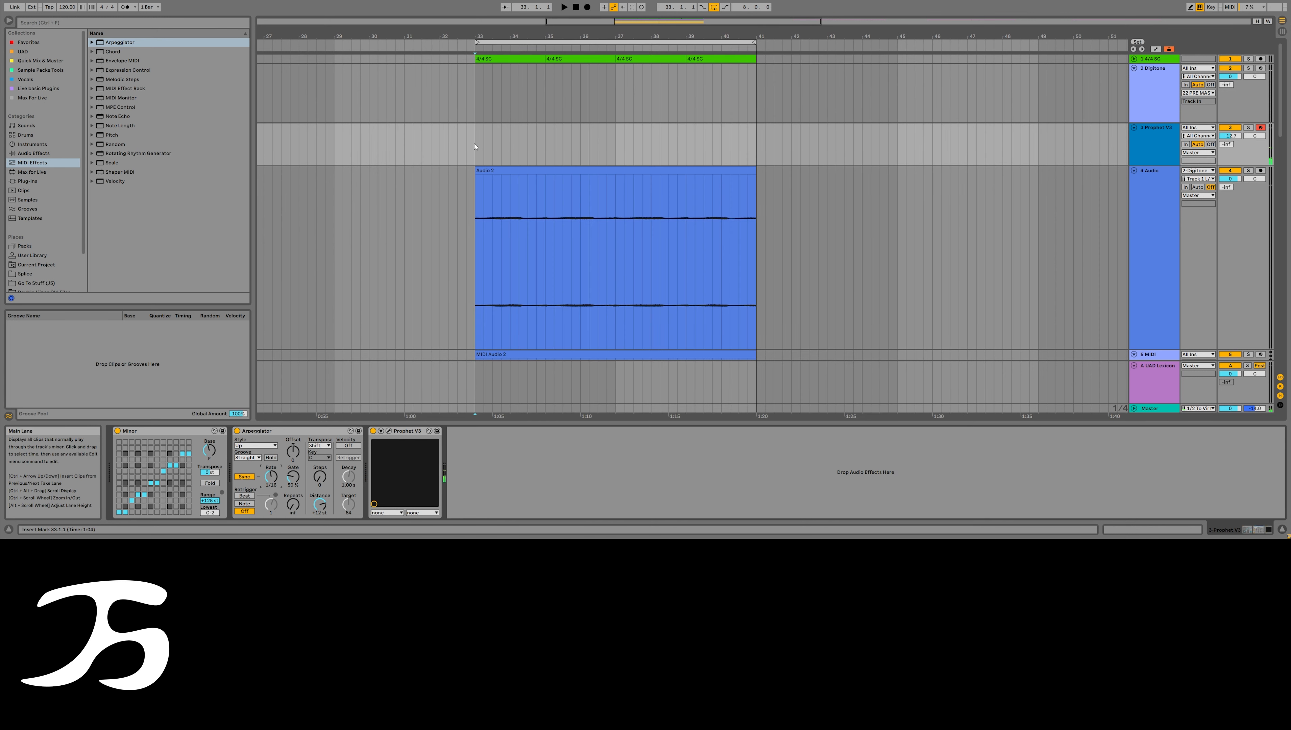
- Play back the looped section and select the Minor scale and Arpeggiator devices in turn to review the chain
{"action": "key", "text": "space"}
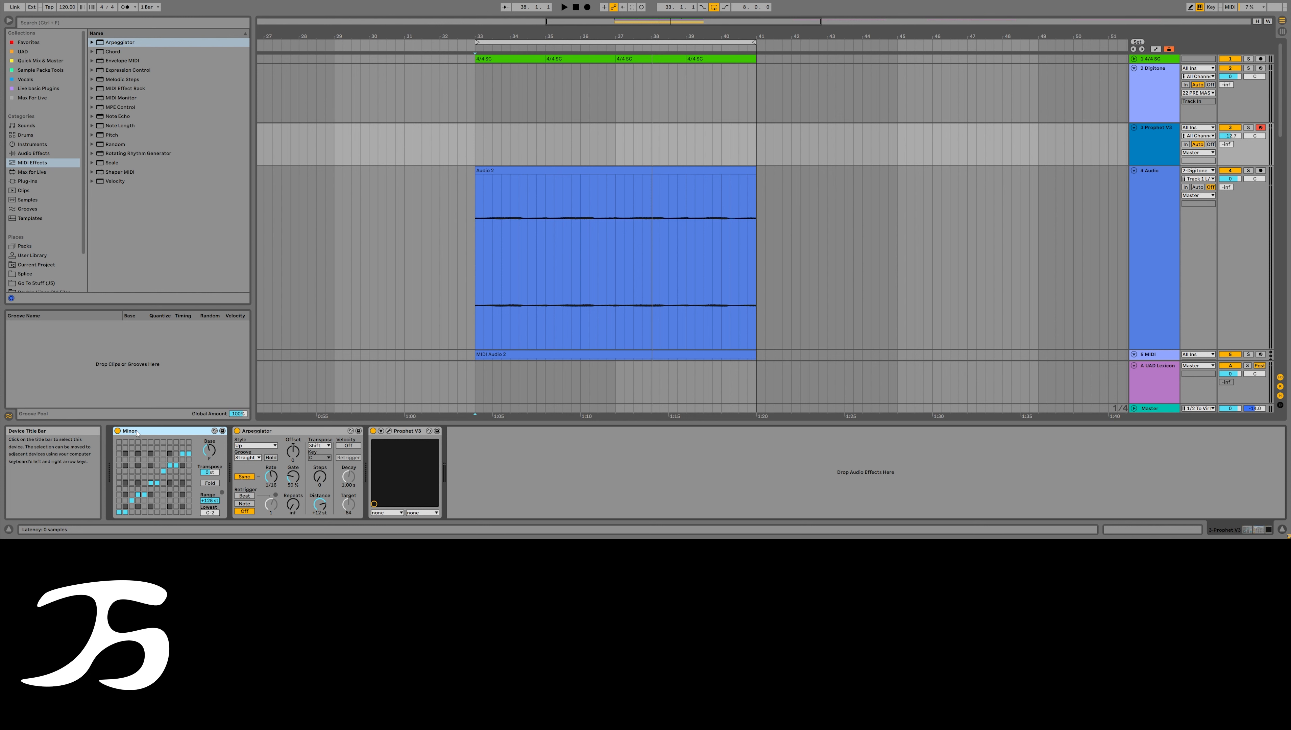
{"action": "left_click", "coordinate": [150, 432]}
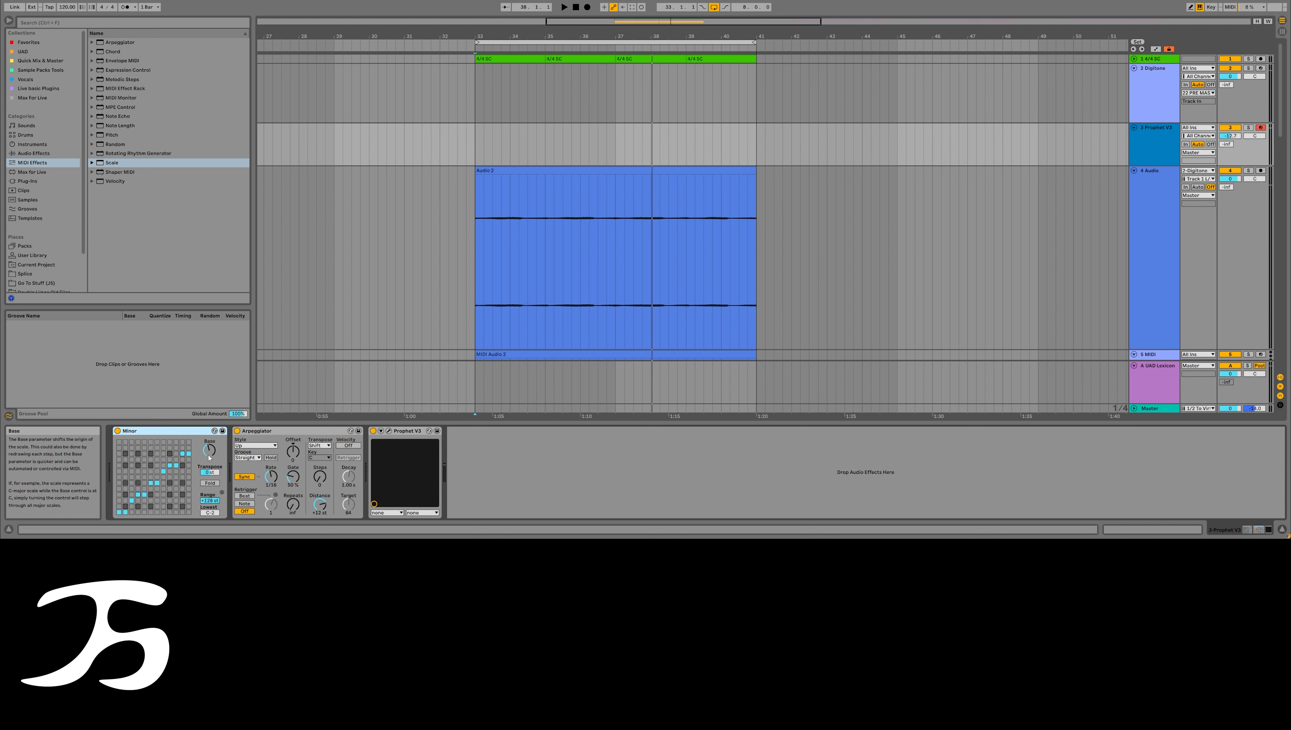
{"action": "left_click", "coordinate": [271, 432]}
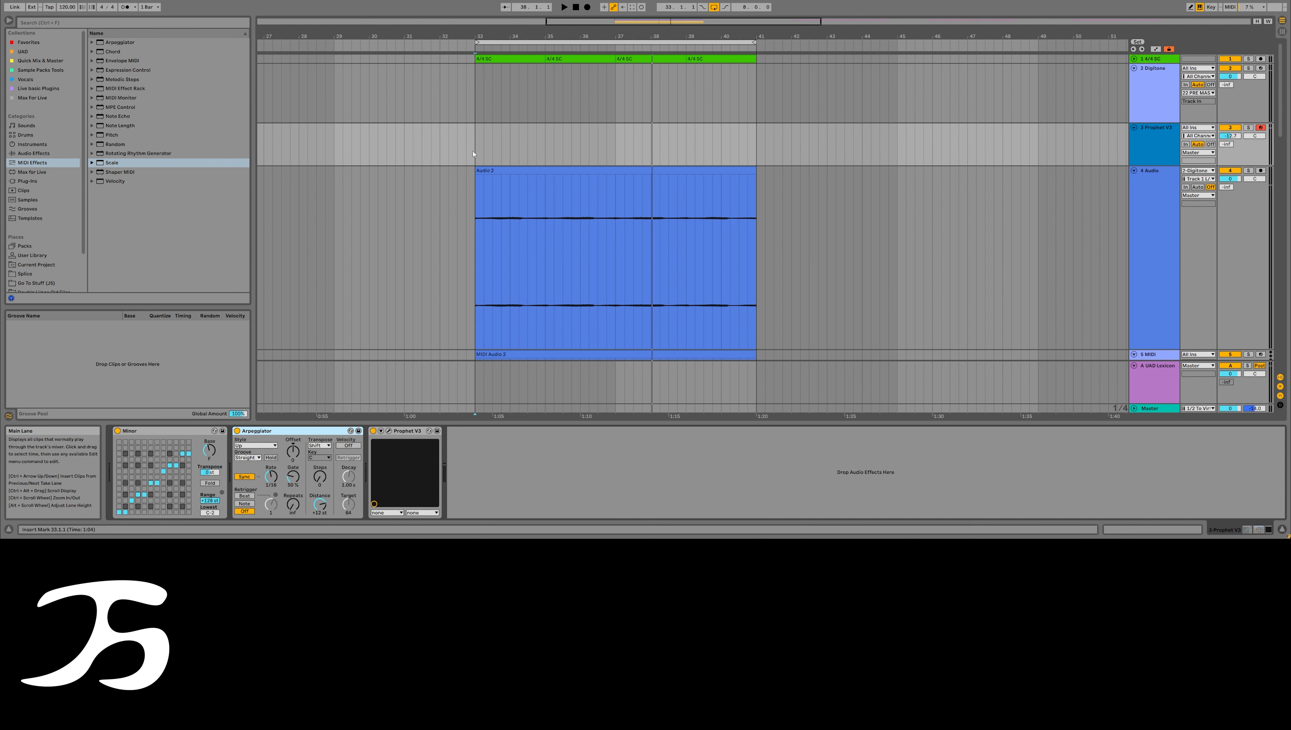
- Try to create a MIDI clip from bar 33 to bar 37 on the Prophet V3 track
{"action": "left_click_drag", "start_coordinate": [473, 154], "coordinate": [613, 152]}
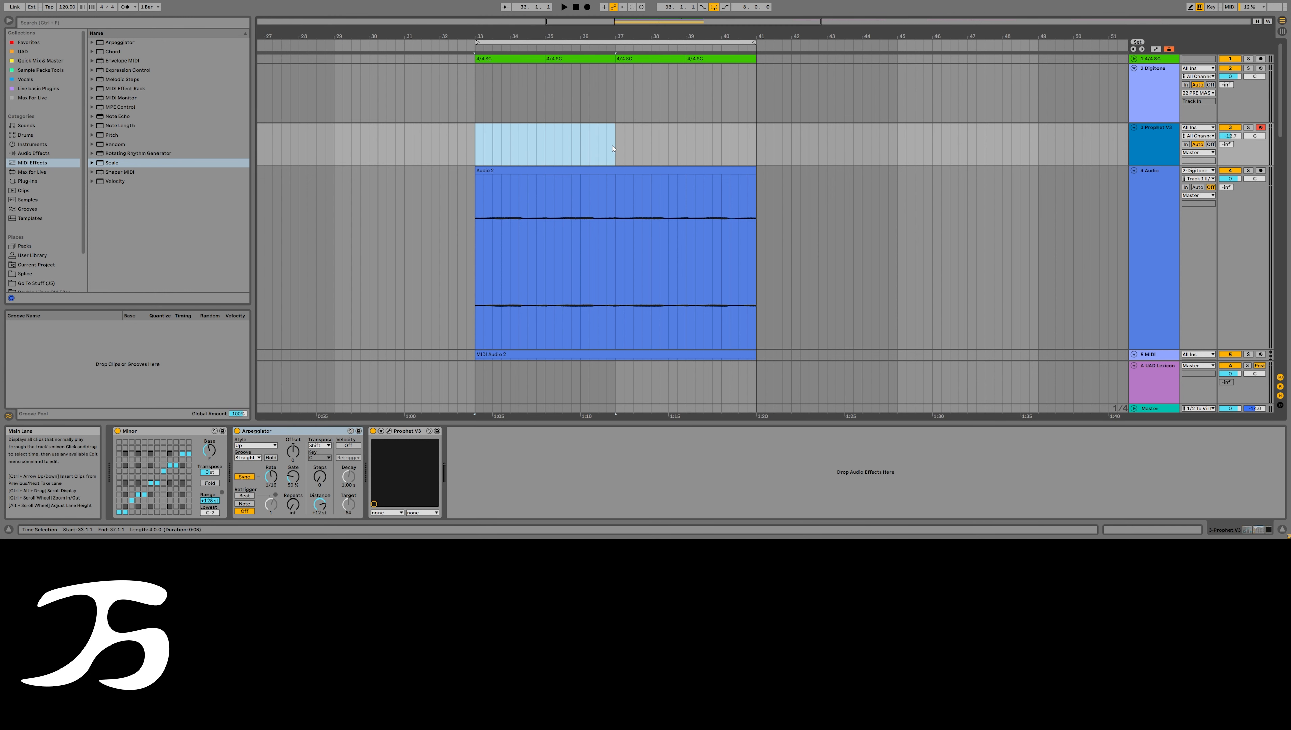
{"action": "double_click", "coordinate": [602, 148]}
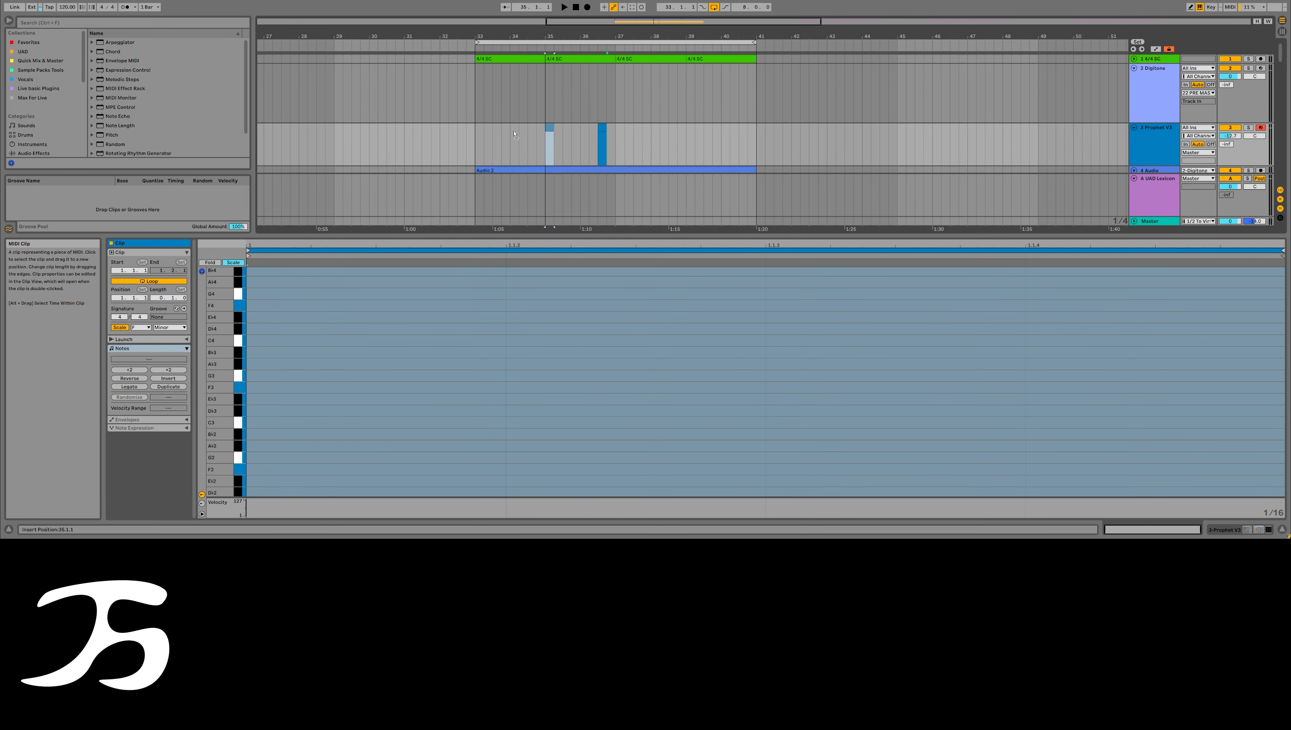